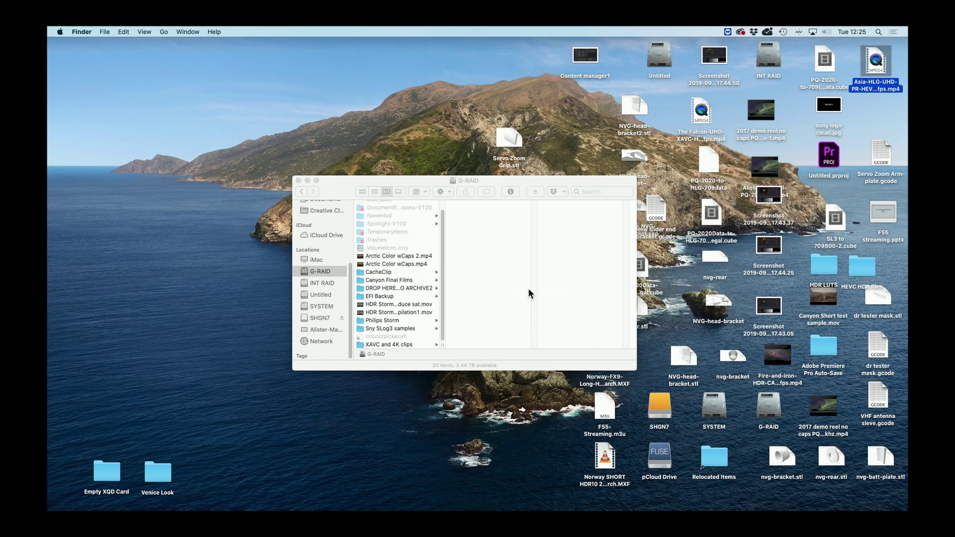
Make the G-RAID drive's Finder window the active window.
left_click(322, 320)
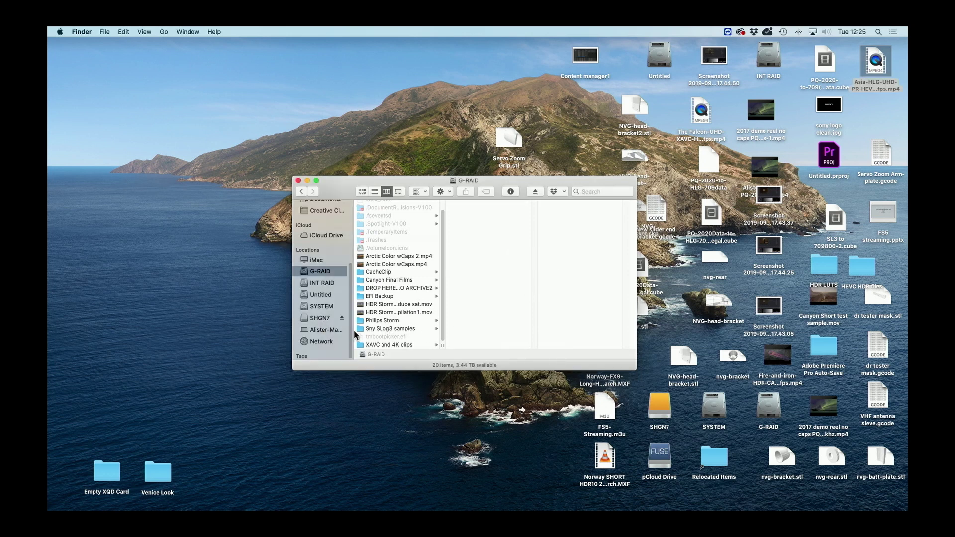
Select clips T001 through T021 on the SHGN7 card.
left_click(322, 319)
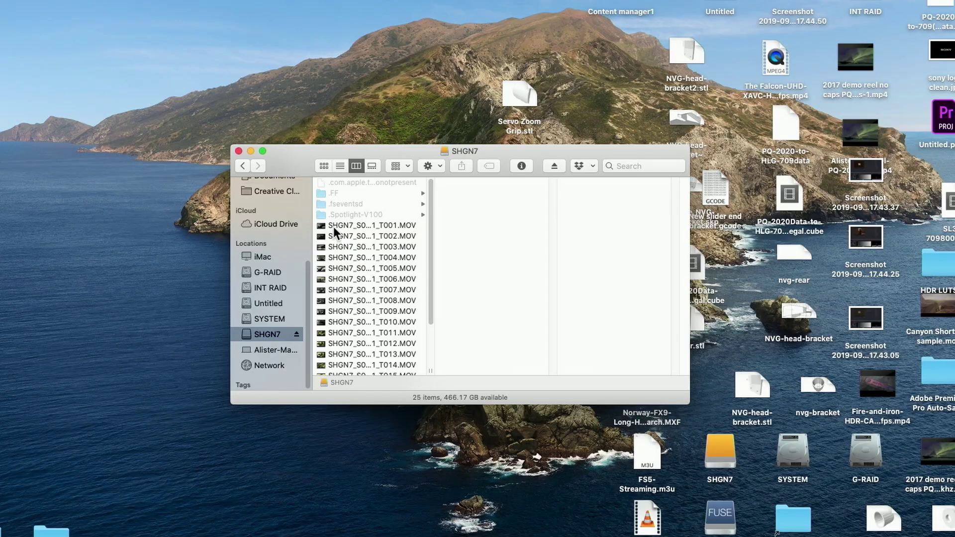
left_click(332, 225)
scroll(342, 315, "down", 3)
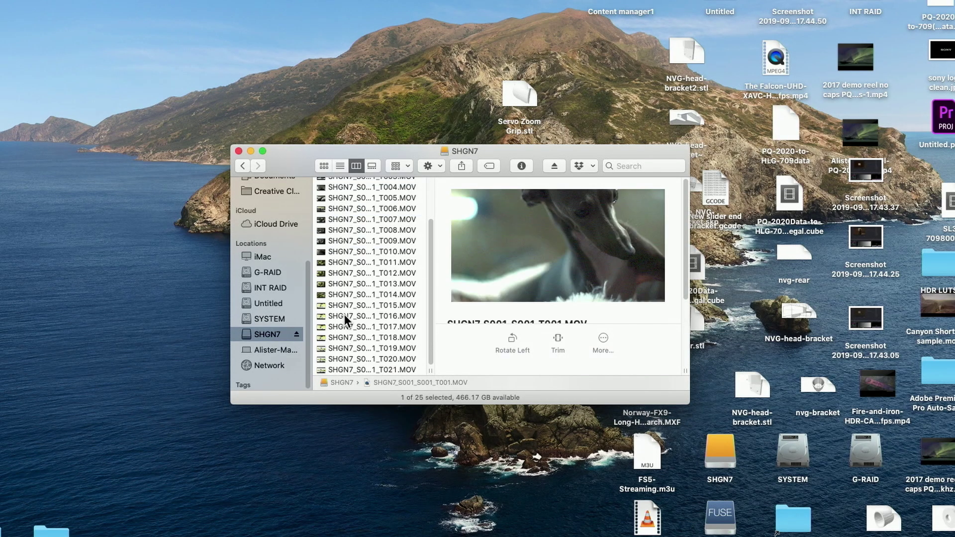
left_click(346, 371, "shift")
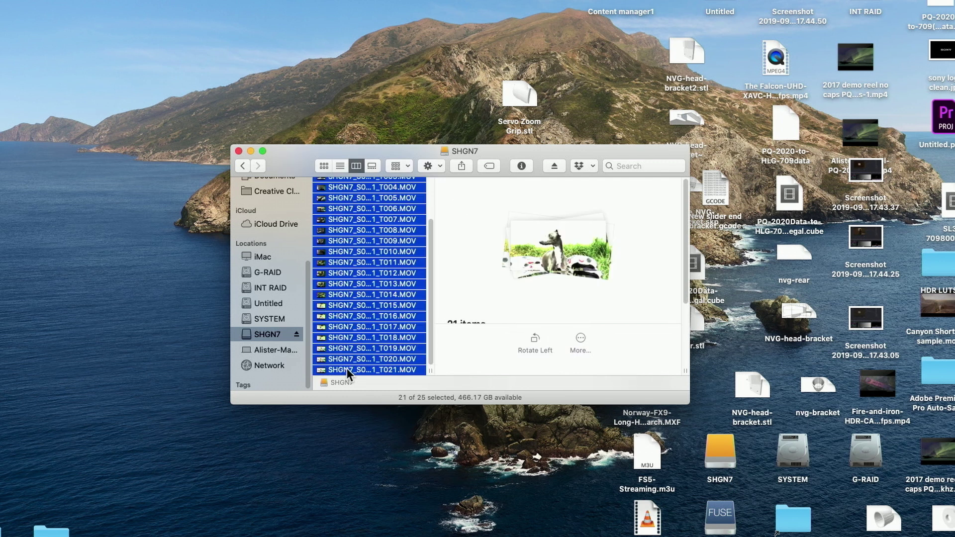
Copy the 21 selected clips for the G-RAID drive, then launch Final Cut Pro.
right_click(350, 283)
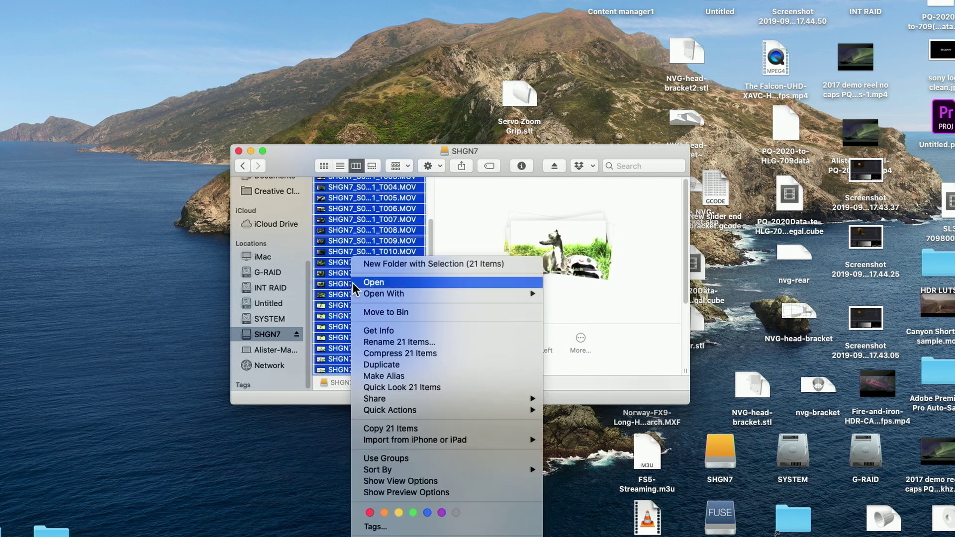
left_click(390, 428)
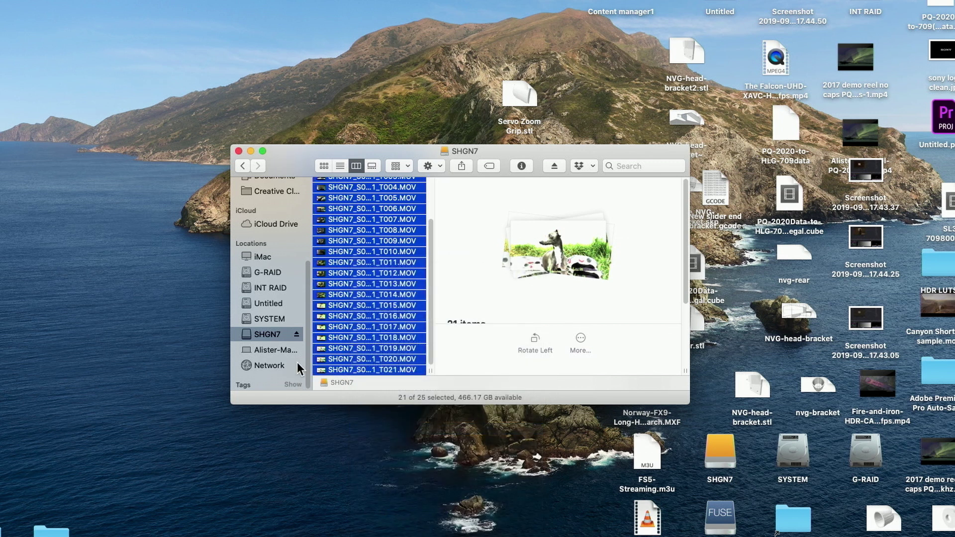
left_click(269, 274)
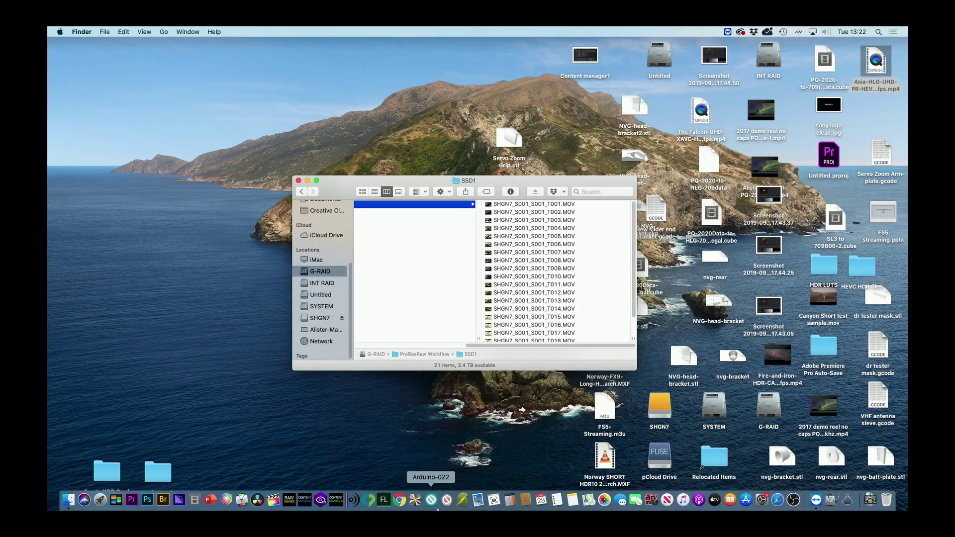
left_click(281, 500)
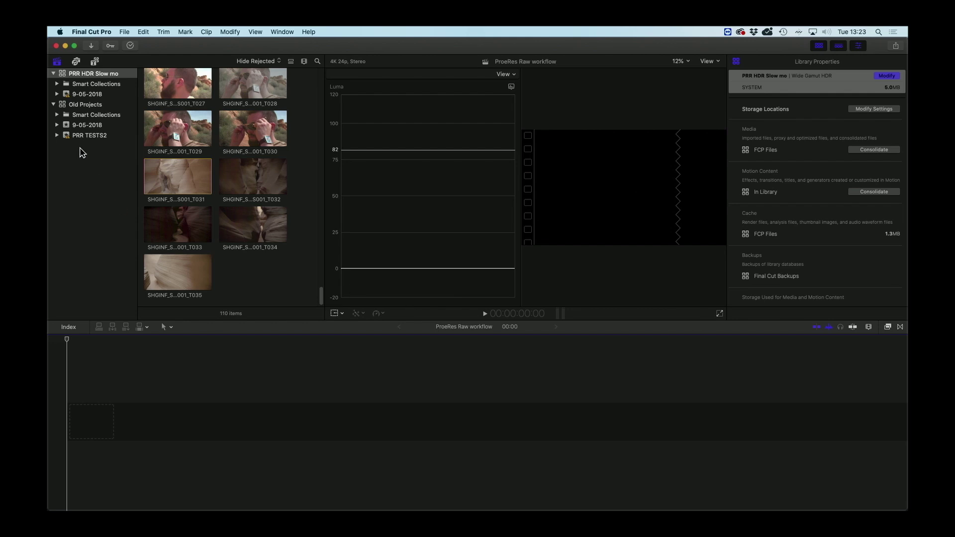
Create a library named 'ProResRaw Workflow' in G-RAID's ProResRaw Workflow folder.
left_click(125, 31)
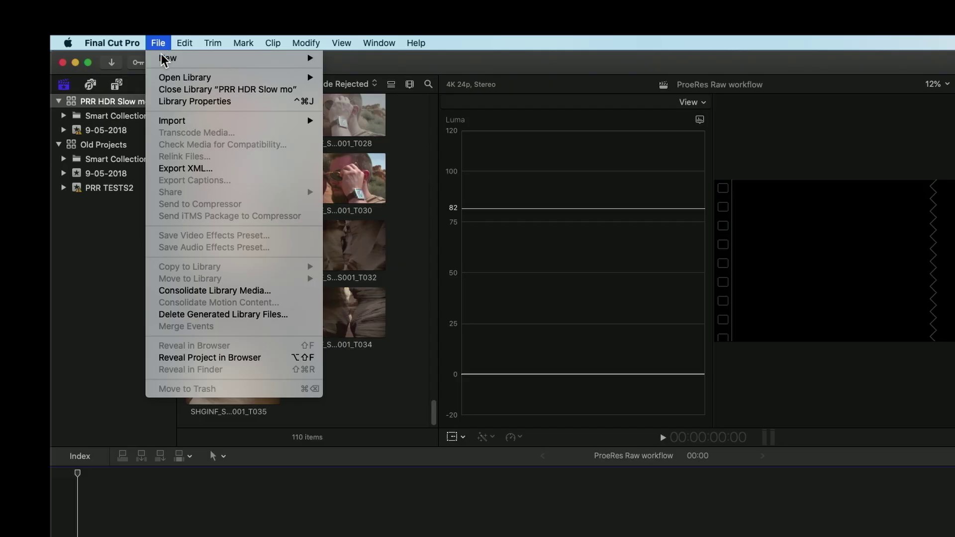
mouse_move(163, 60)
left_click(353, 86)
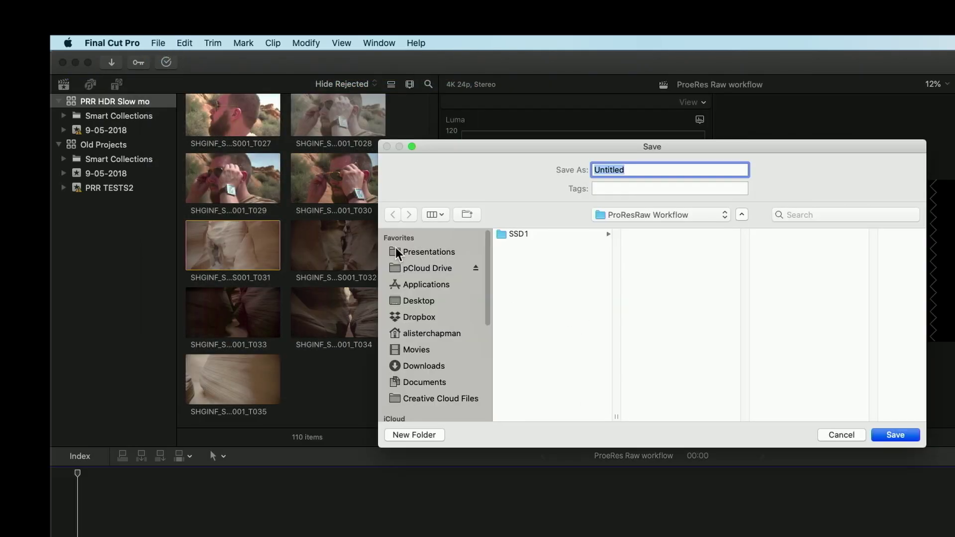
scroll(446, 300, "down", 5)
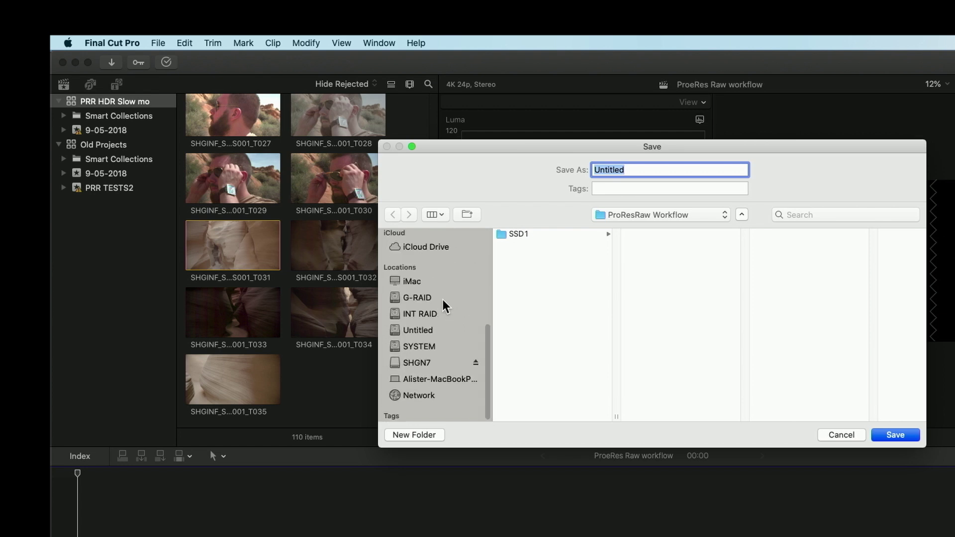
left_click(417, 298)
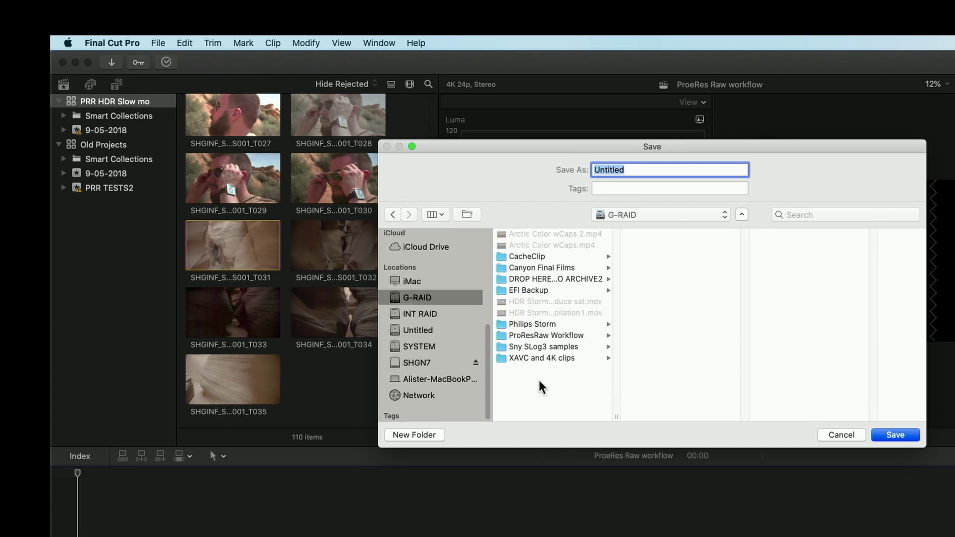
left_click(533, 335)
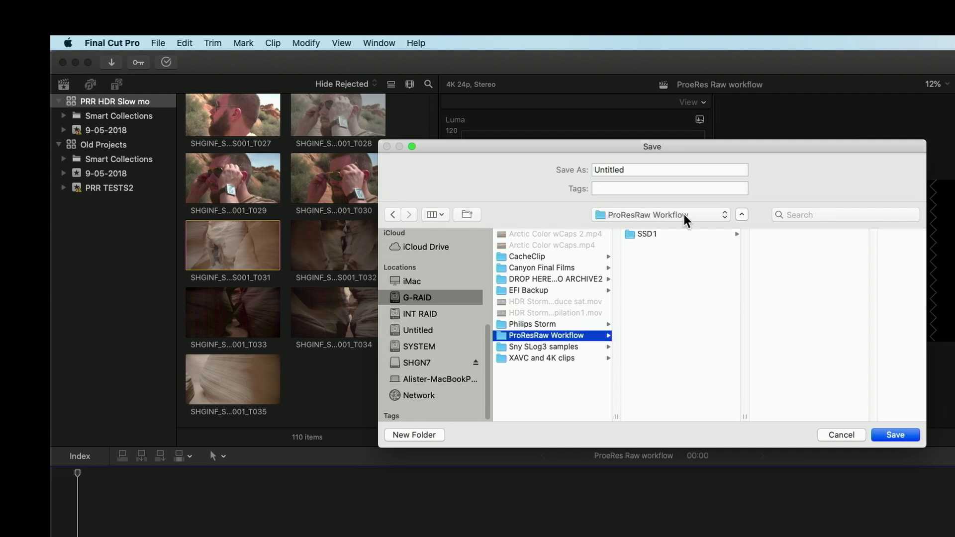
double_click(635, 169)
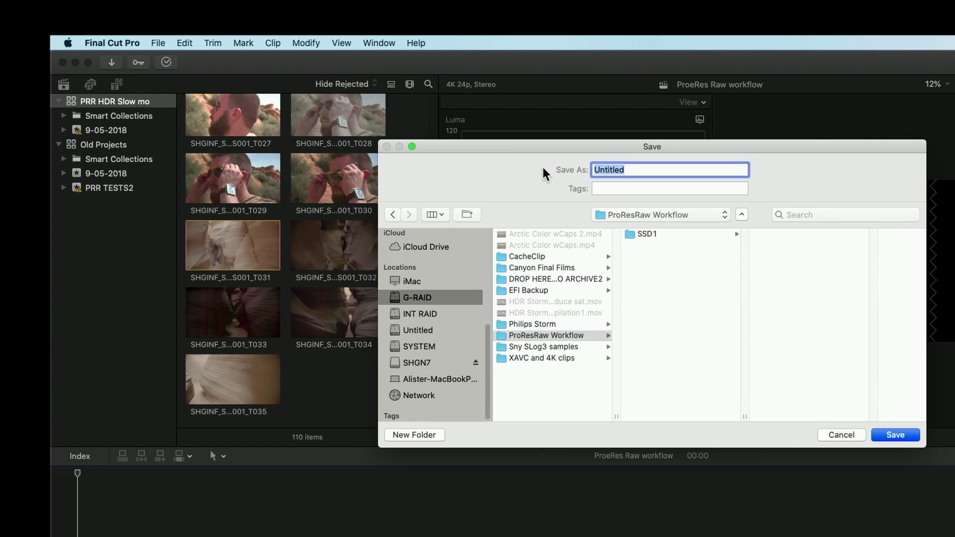
type("ProResRaw Work")
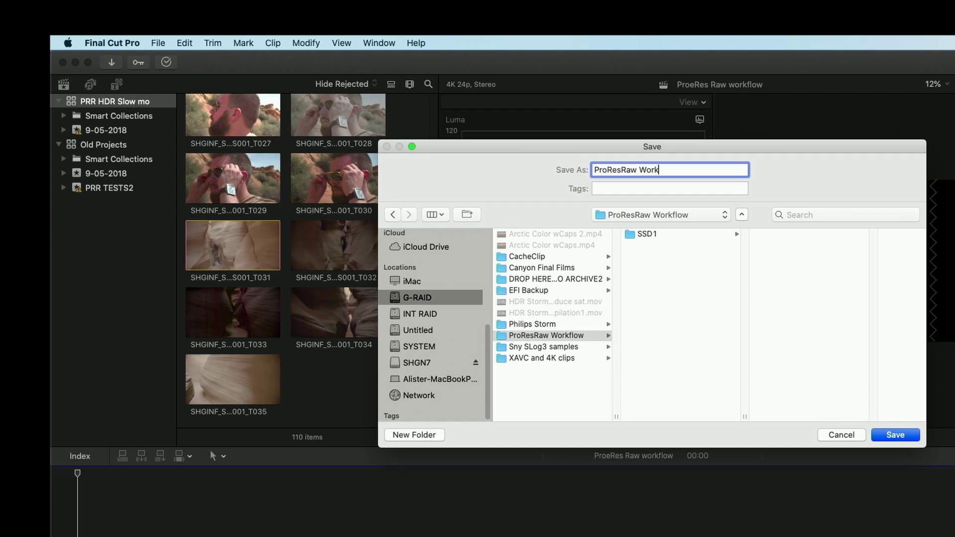
type("flow")
key("Return")
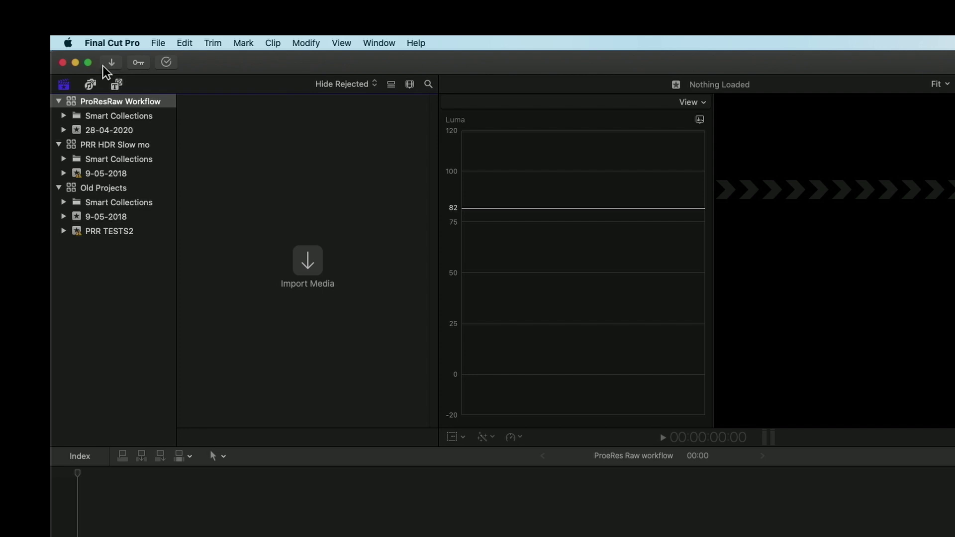
Open Media Import and scroll to G-RAID's SSD1 folder.
left_click(157, 42)
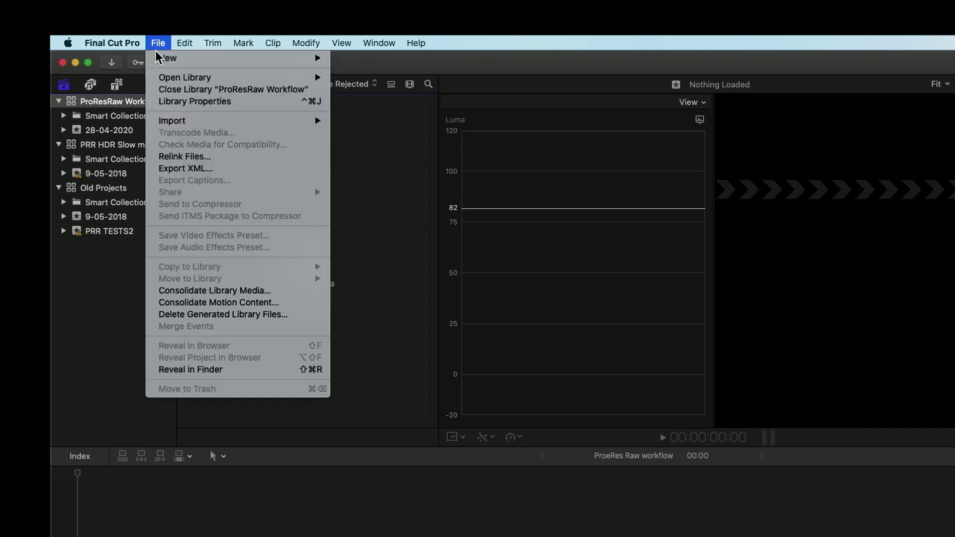
mouse_move(183, 125)
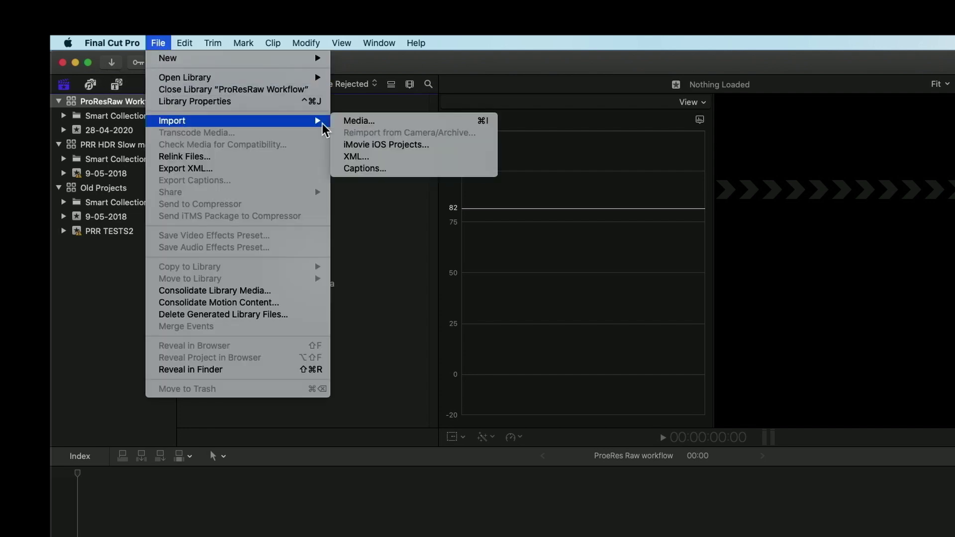
left_click(362, 122)
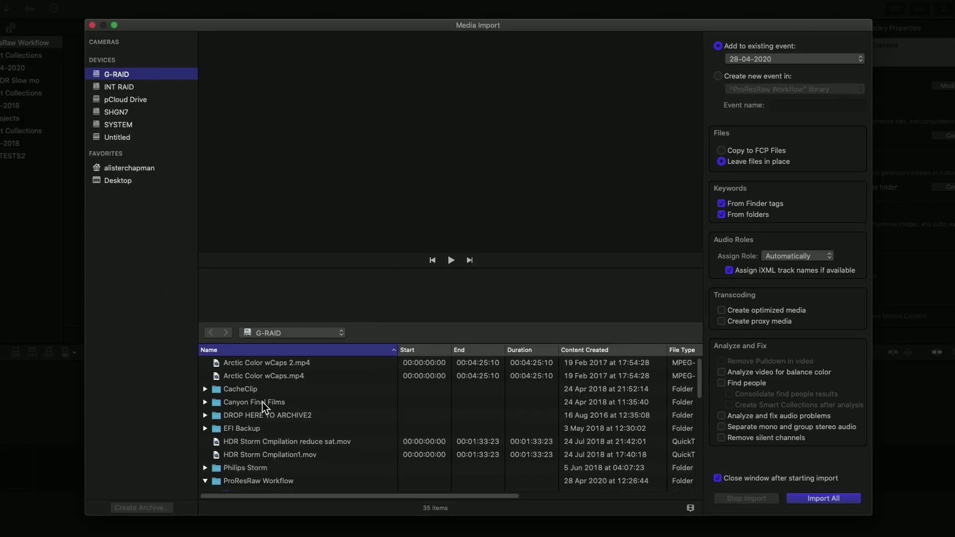
scroll(261, 402, "down", 3)
scroll(261, 398, "down", 1)
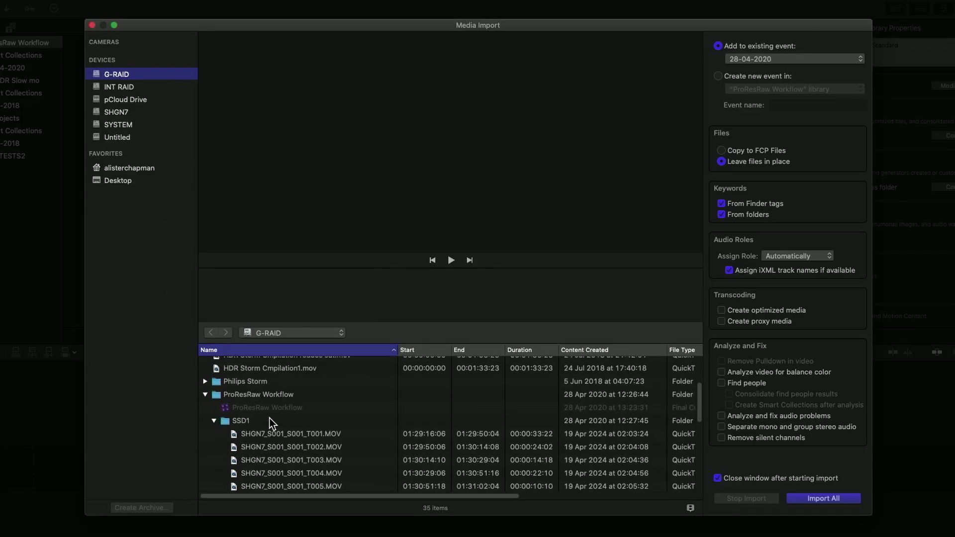
scroll(269, 419, "down", 4)
Preview dog clips T003, T004, T006 and T008, then choose the SSD1 folder.
left_click(277, 398)
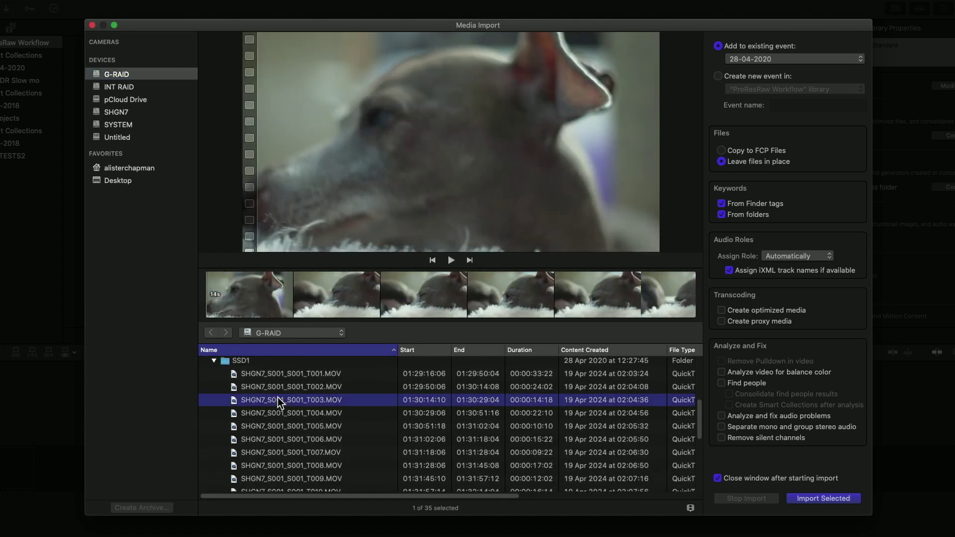
left_click(282, 414)
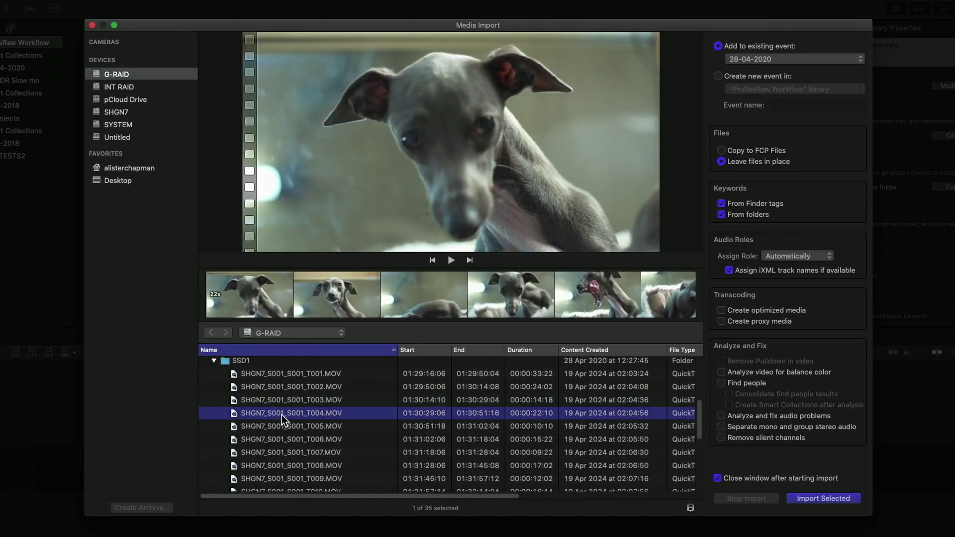
left_click(282, 437)
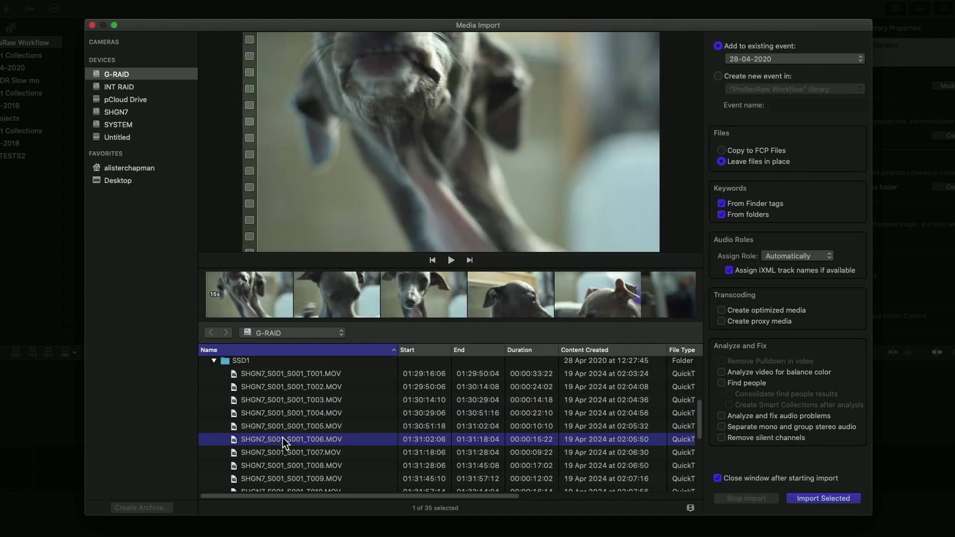
left_click(287, 461)
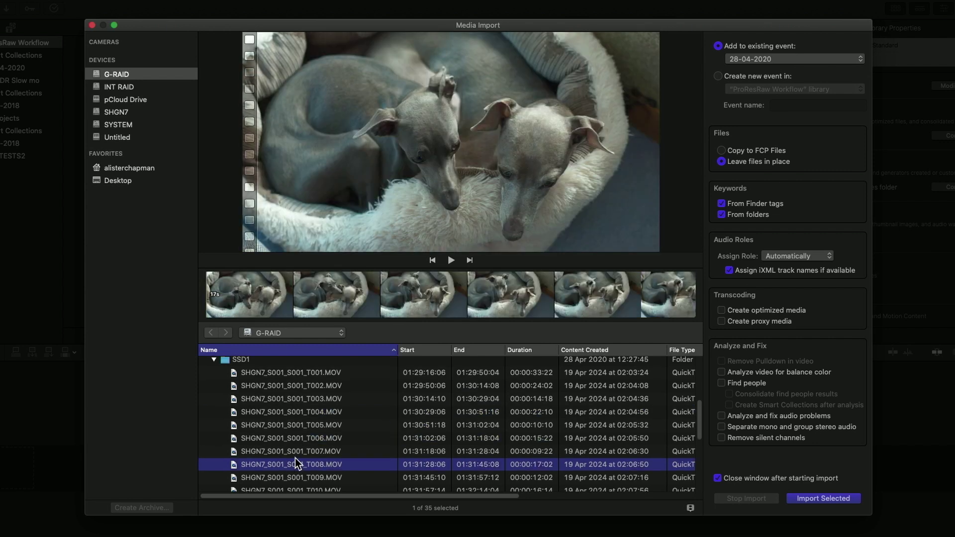
scroll(293, 457, "up", 1)
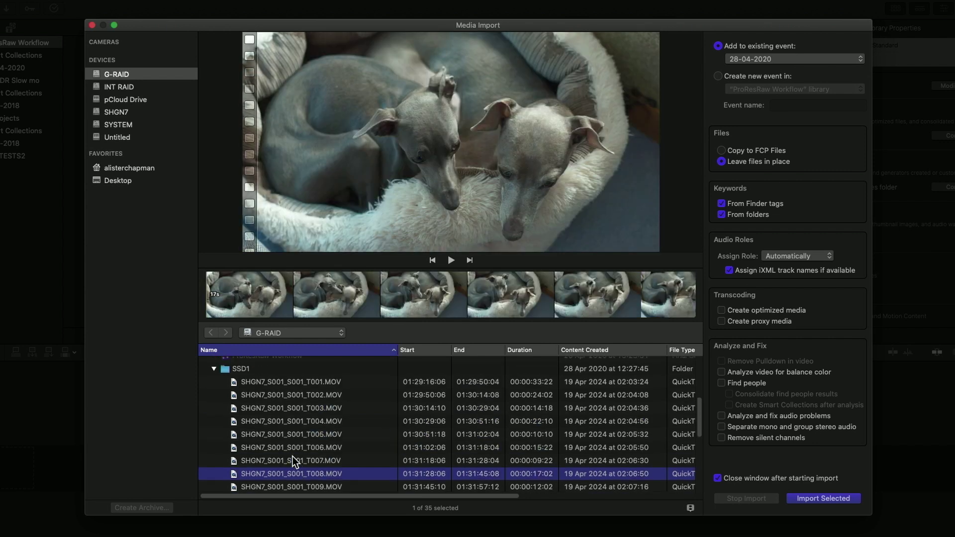
left_click(222, 368)
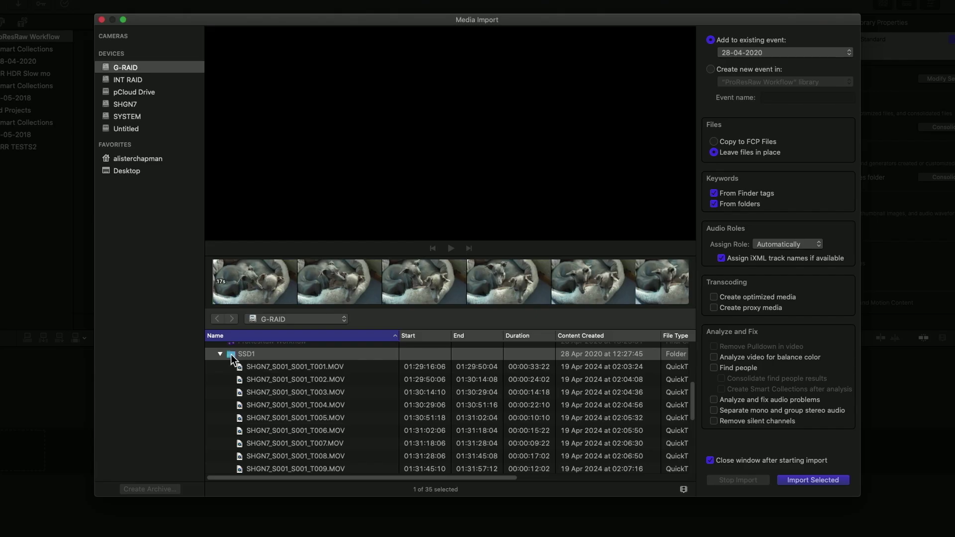
Select the SSD1 folder row in the Media Import file list.
left_click(231, 354)
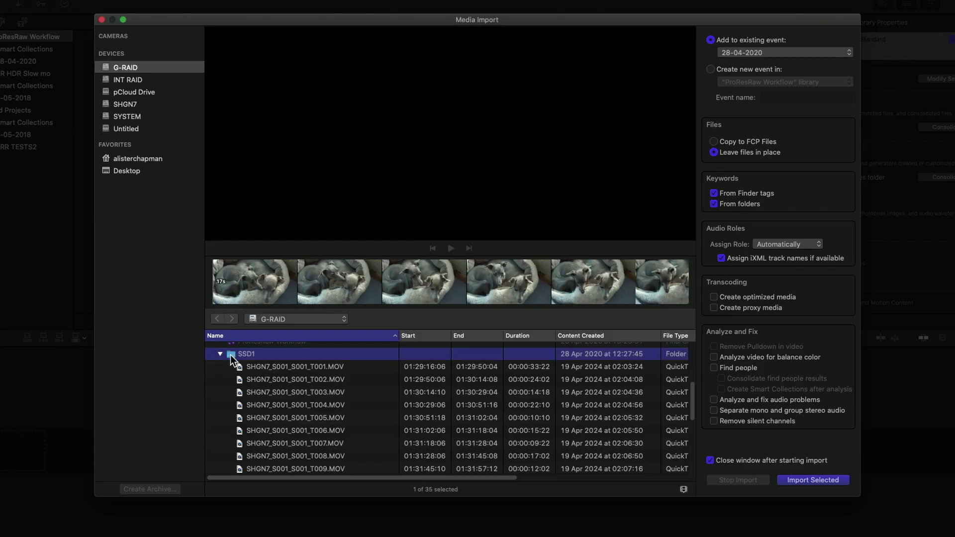
Import the SSD1 clips into event 28-04-2020, leaving files in place.
left_click(804, 479)
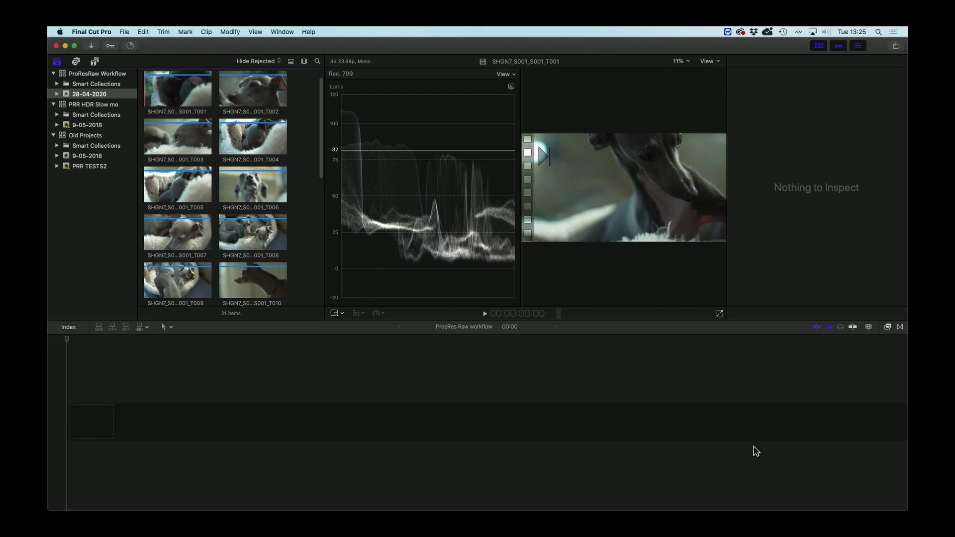
left_click(755, 451)
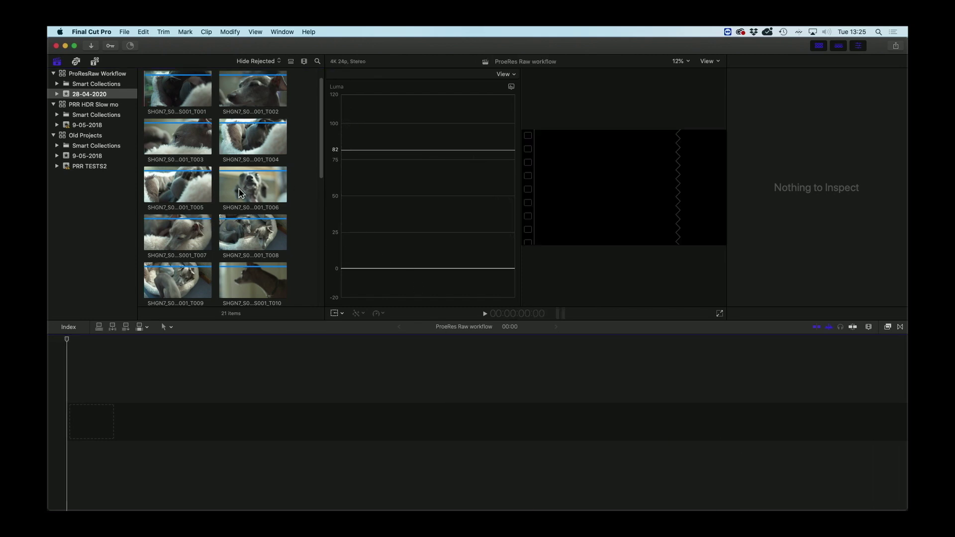
left_click_drag(323, 144, 324, 113)
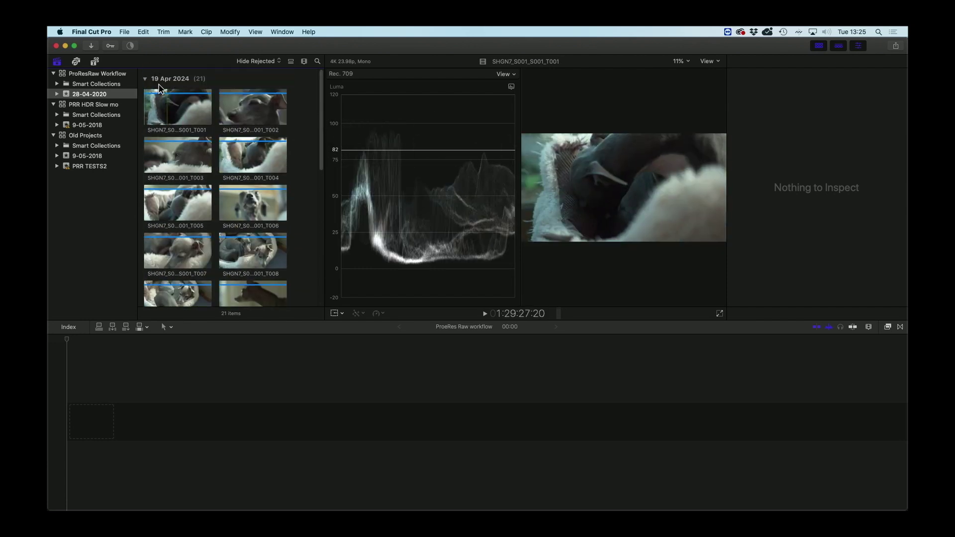
Start a new project named 'ProResRaw Workflow'.
left_click(125, 31)
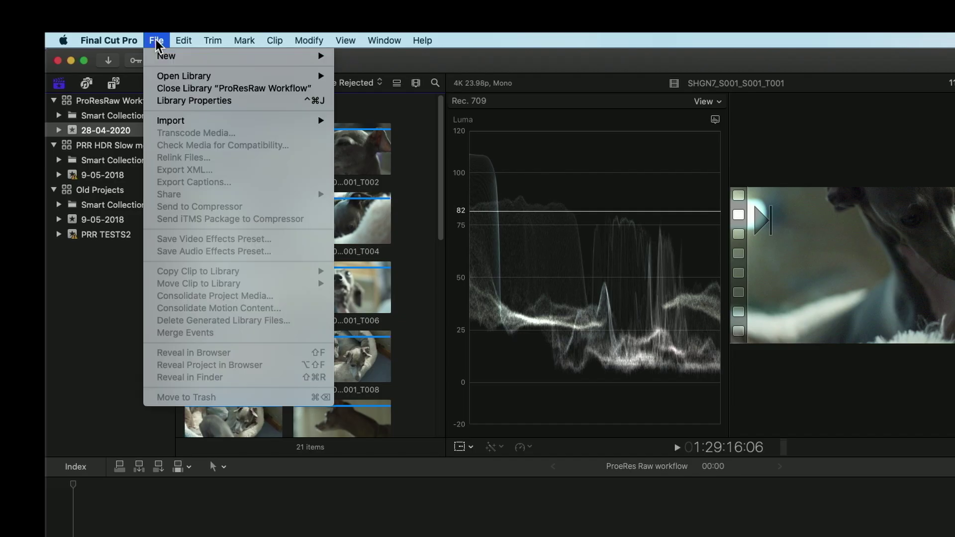
mouse_move(131, 44)
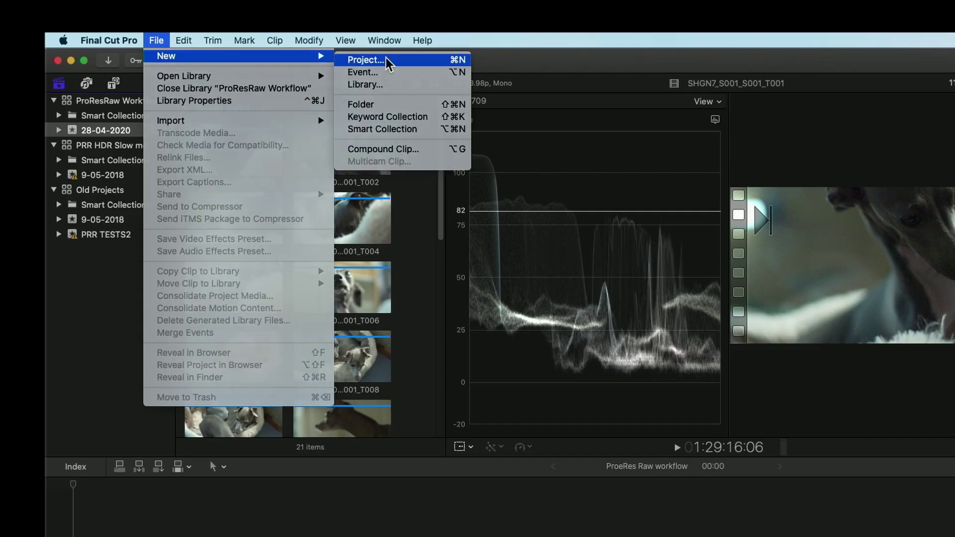
left_click(366, 59)
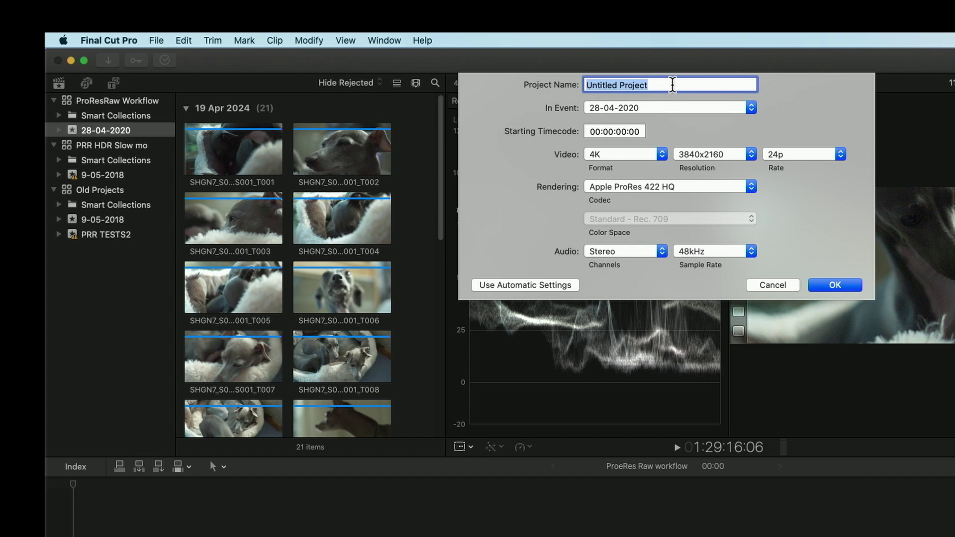
type("ProResR")
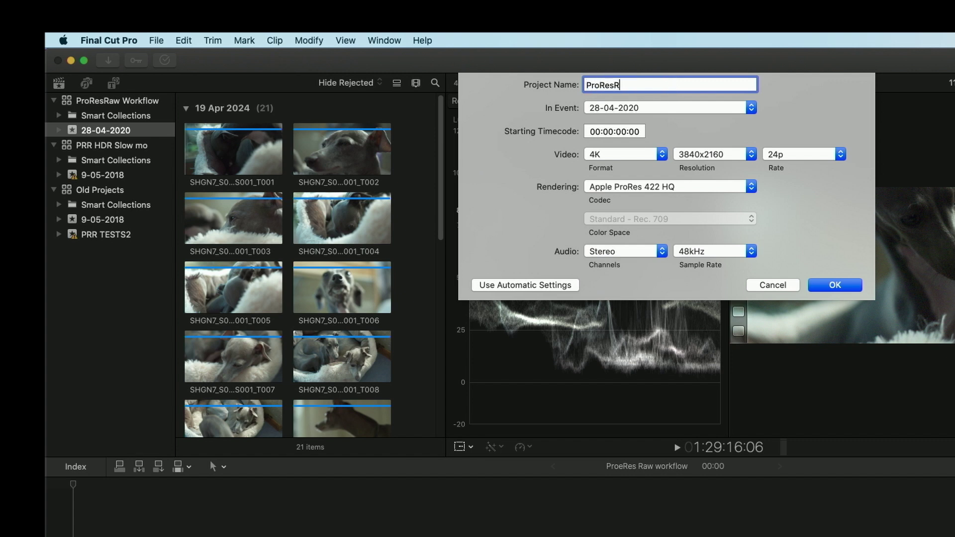
type("aw Workflow")
Set the project to 4K, 3840x2160 with Apple ProRes 422 HQ rendering and create it.
left_click(661, 153)
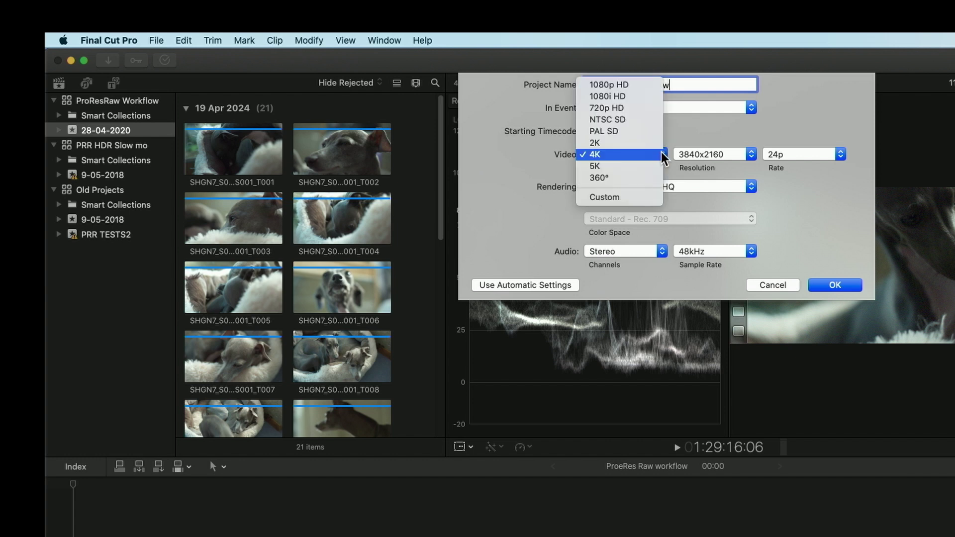
left_click(597, 153)
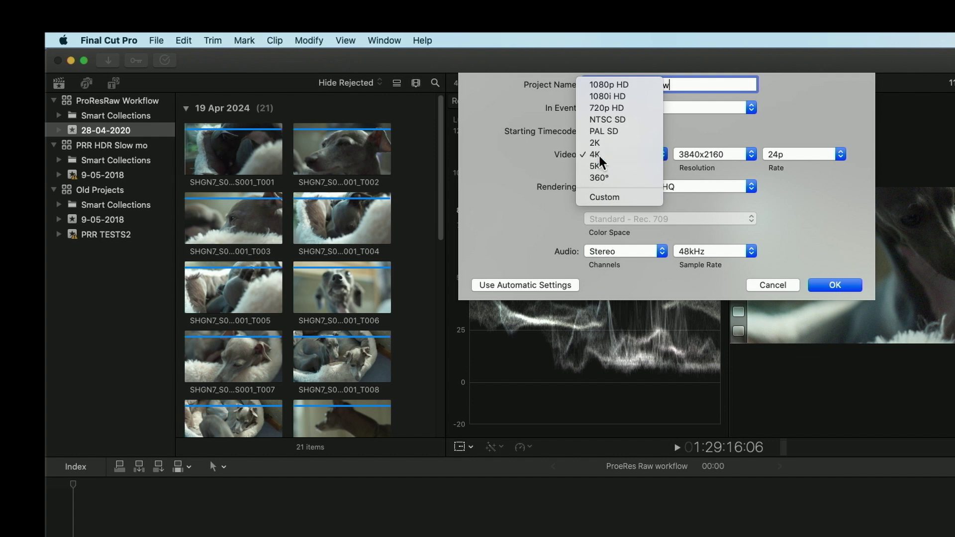
left_click(750, 155)
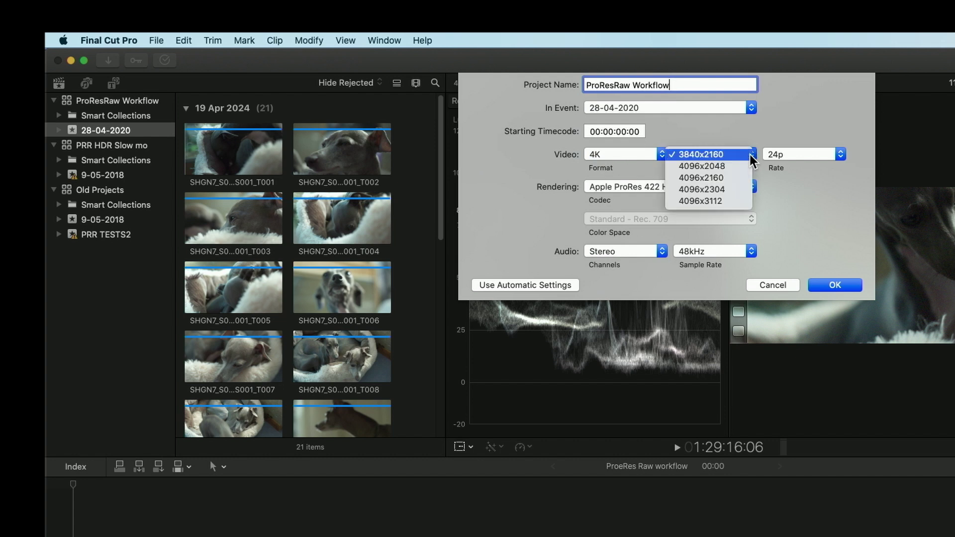
left_click(798, 150)
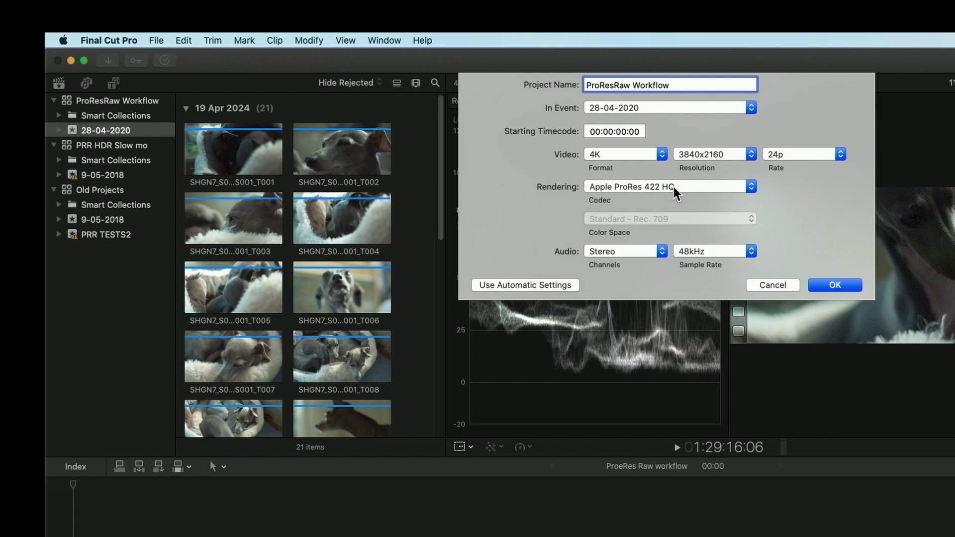
left_click(752, 186)
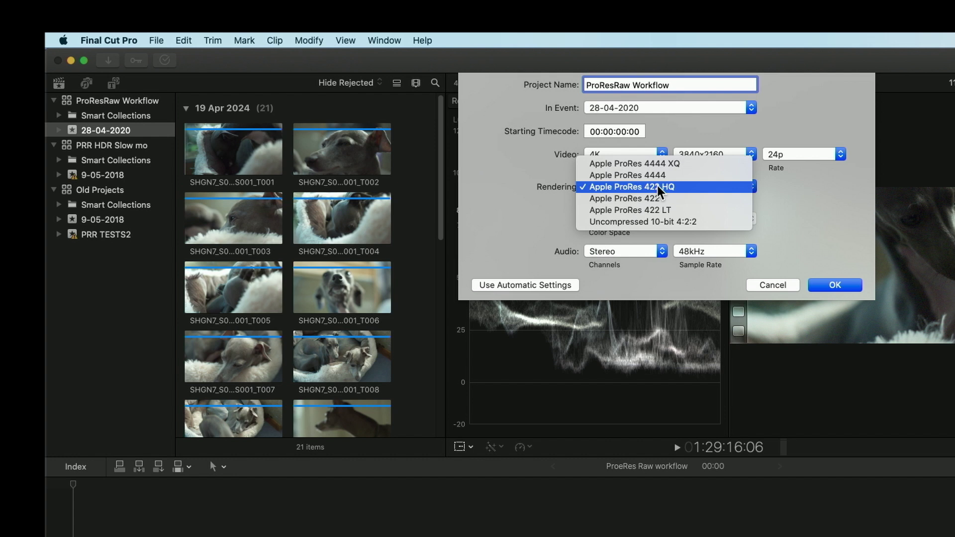
left_click(620, 186)
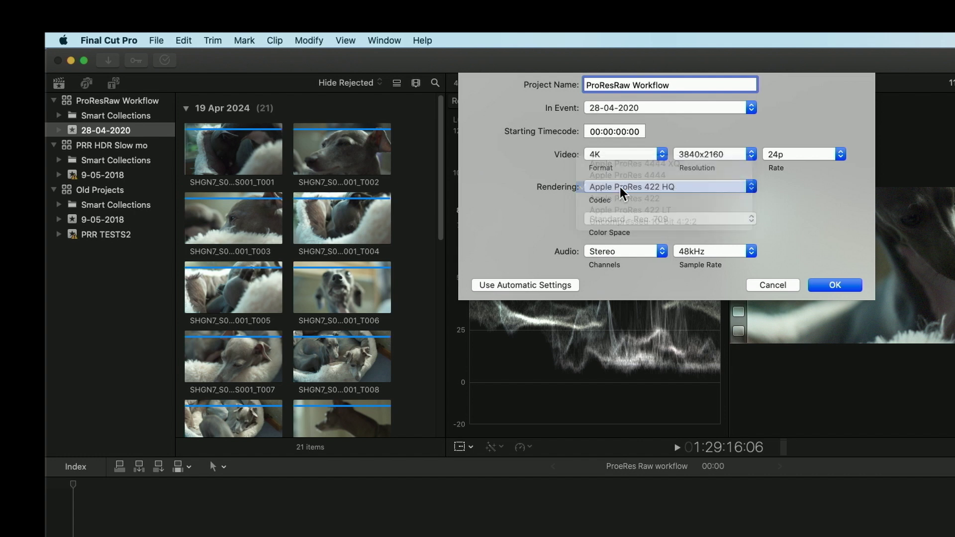
left_click(830, 285)
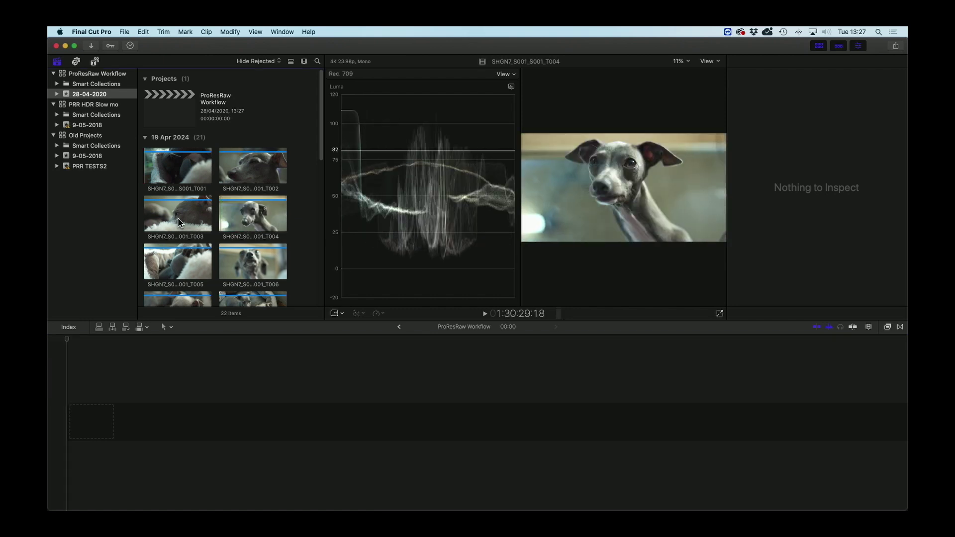
Show dog clip T002's Info inspector with its Sony S-Log3/S-Gamut3 settings.
left_click(258, 172)
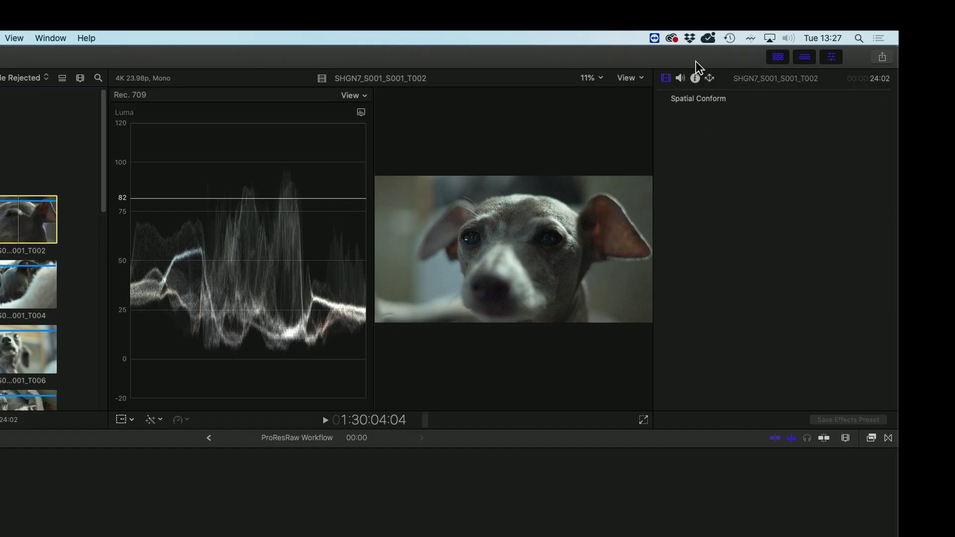
left_click(695, 78)
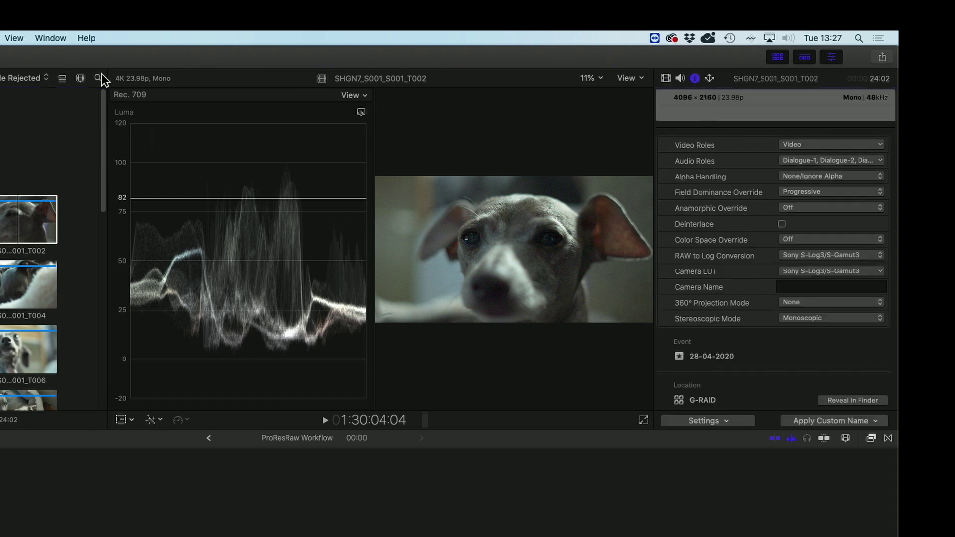
left_click(48, 37)
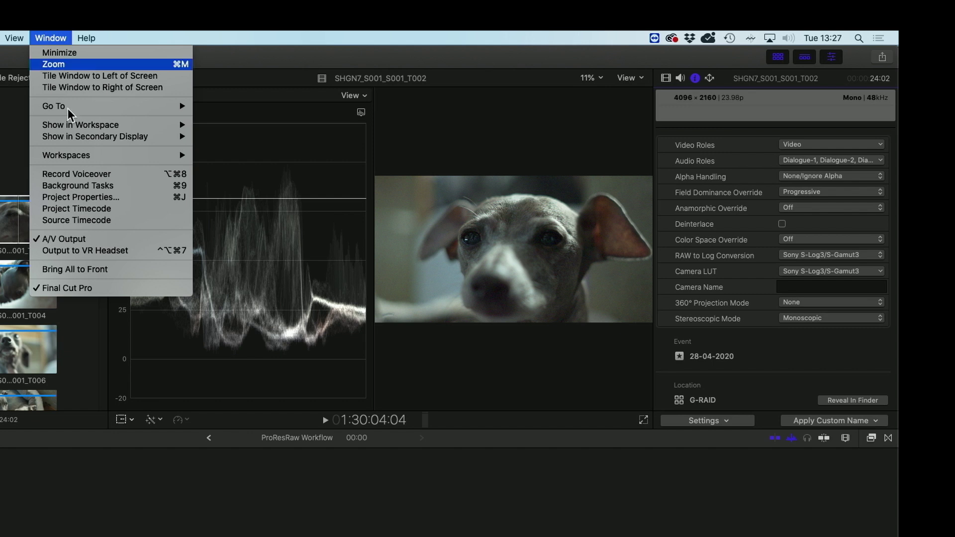
mouse_move(68, 125)
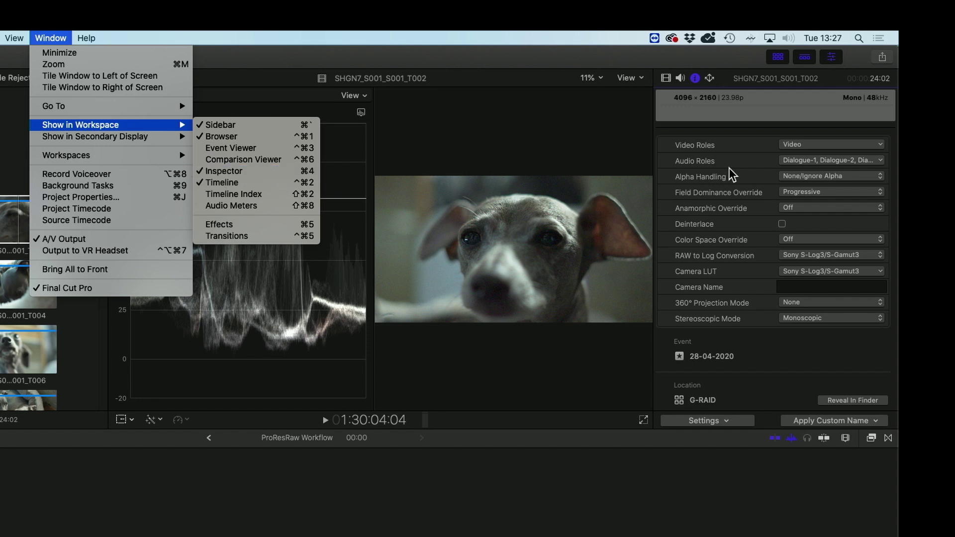
left_click(738, 118)
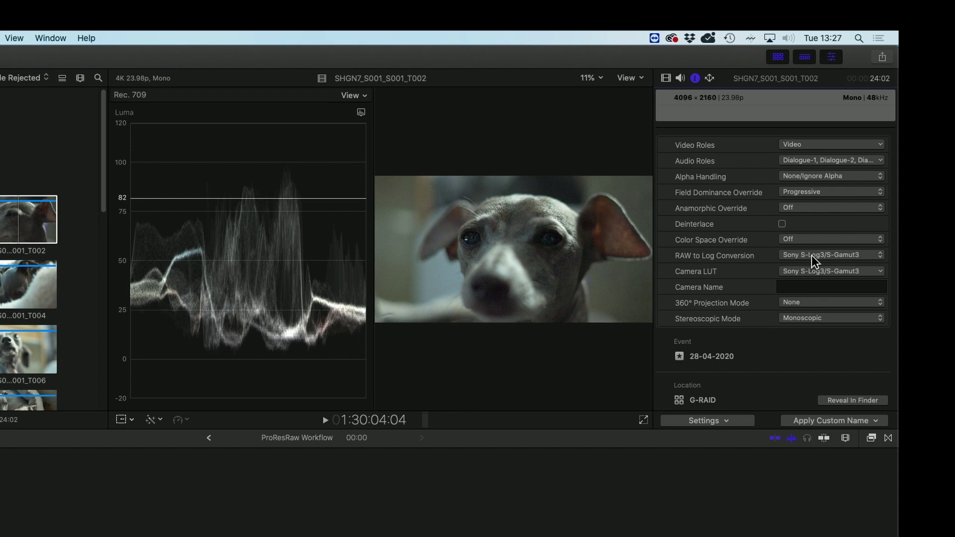
left_click(880, 255)
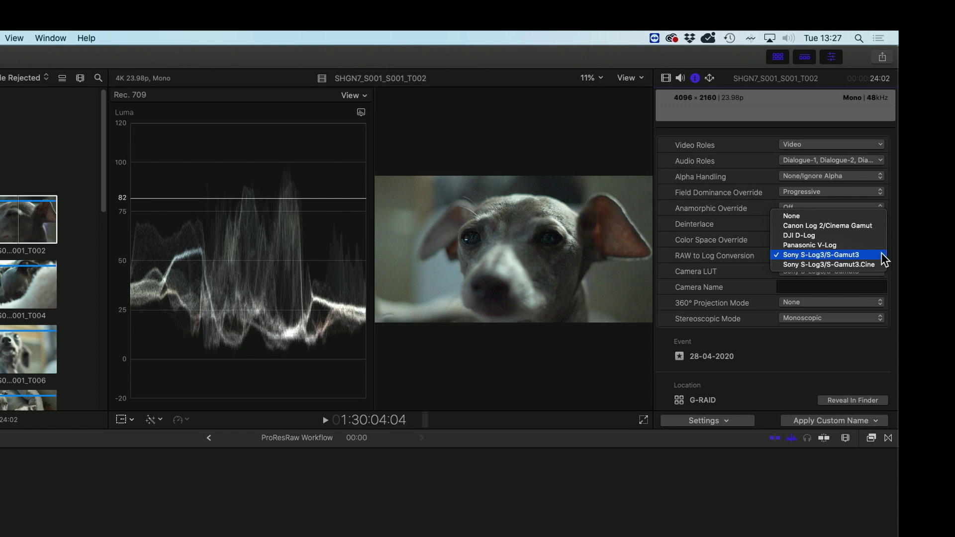
left_click(881, 254)
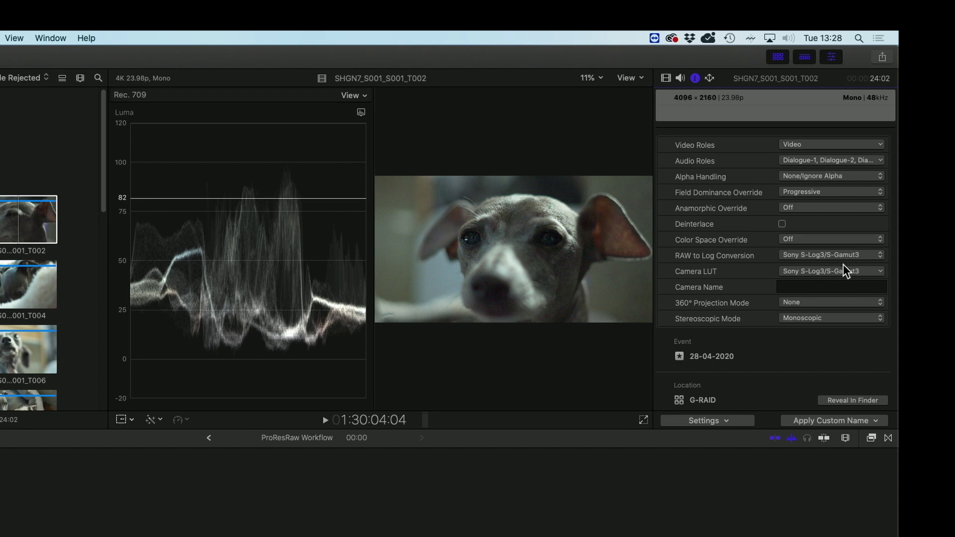
left_click(880, 270)
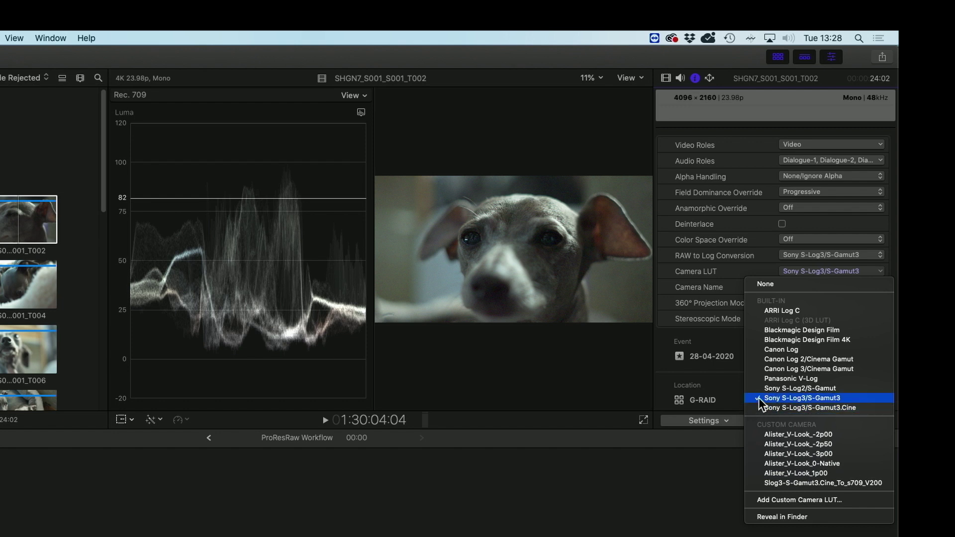
left_click(827, 398)
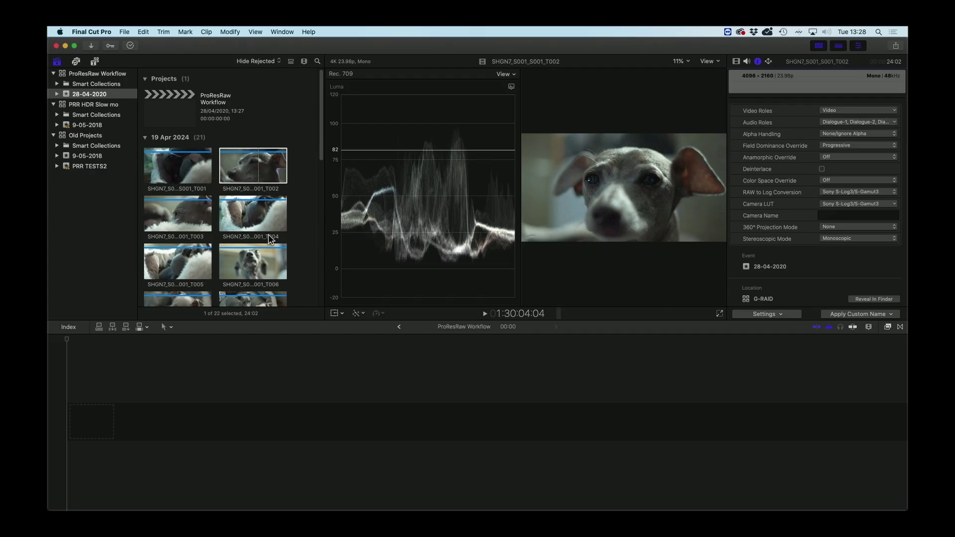
Add the chameleon clip T012 to the empty timeline and scrub through it.
scroll(28, 308, "down", 5)
scroll(265, 230, "down", 2)
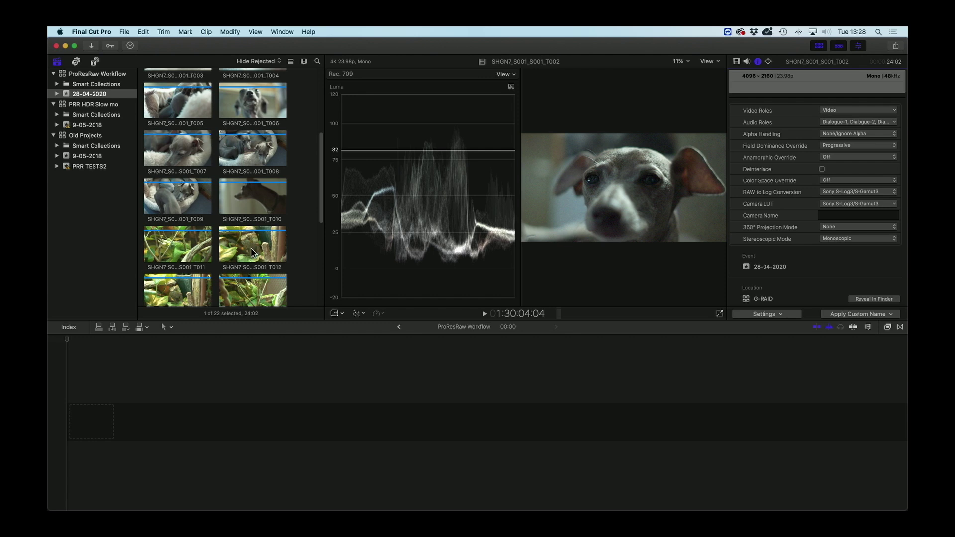
scroll(254, 246, "down", 4)
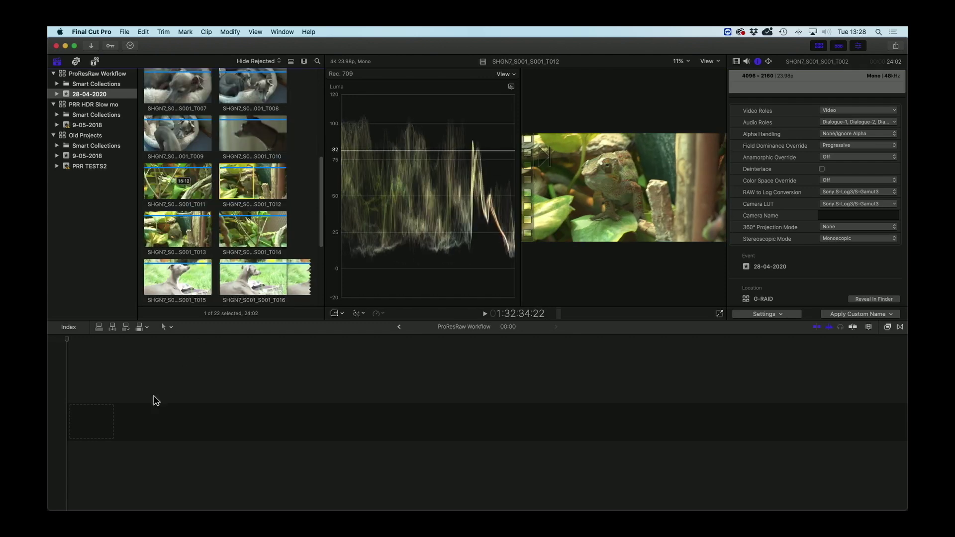
left_click(248, 164)
left_click_drag(248, 164, 64, 427)
mouse_move(109, 340)
left_mouse_down()
mouse_move(141, 343)
mouse_move(128, 341)
left_mouse_up()
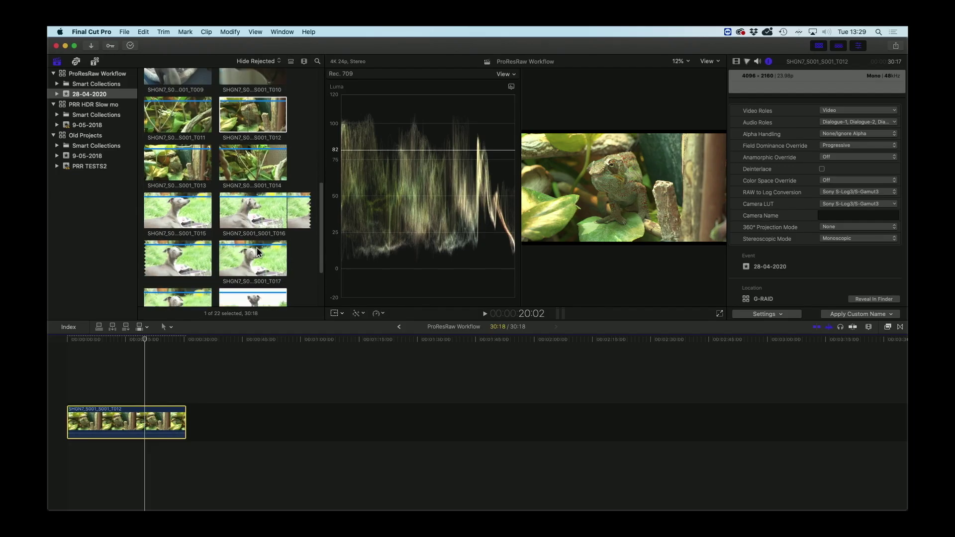
scroll(259, 252, "down", 4)
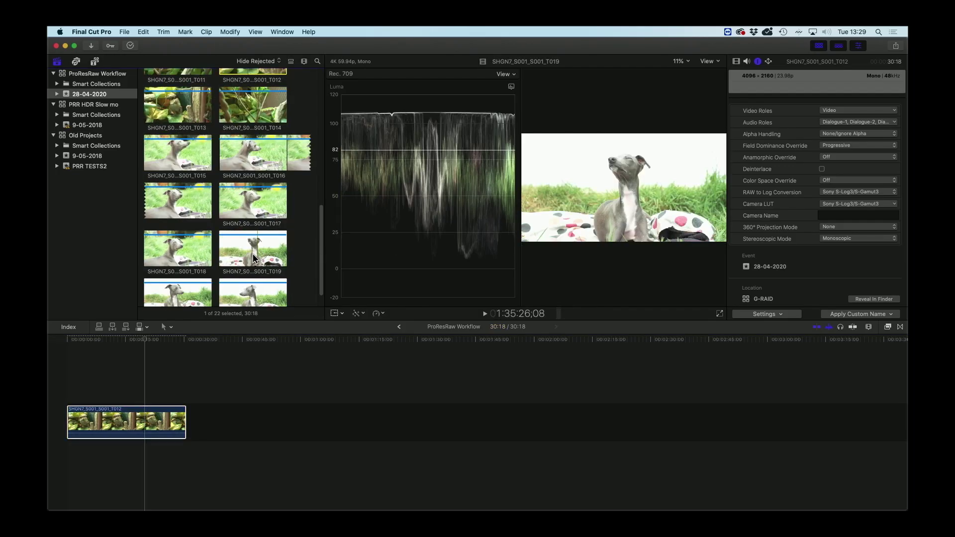
Place dog clip T020 after T012 and move the playhead onto it.
left_click(187, 297)
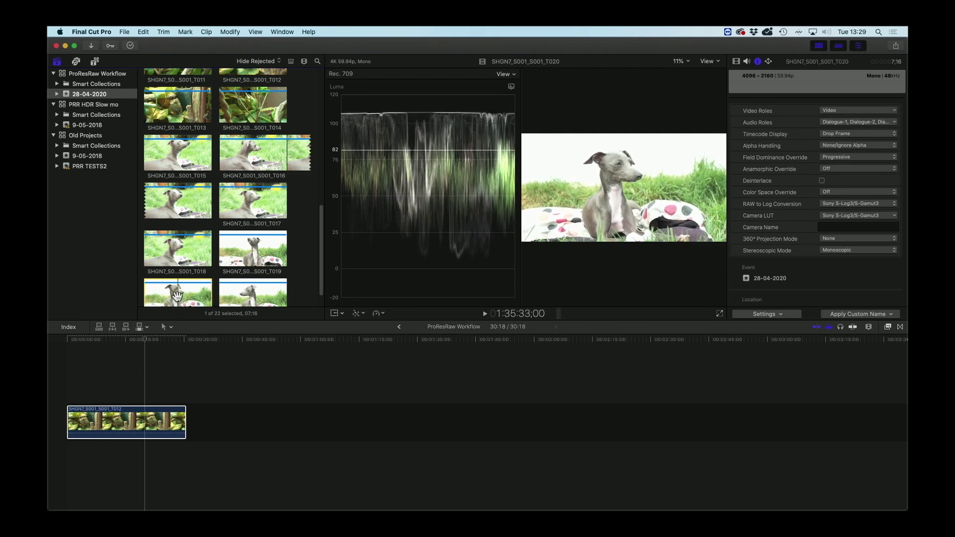
left_click_drag(178, 297, 187, 421)
left_click(200, 341)
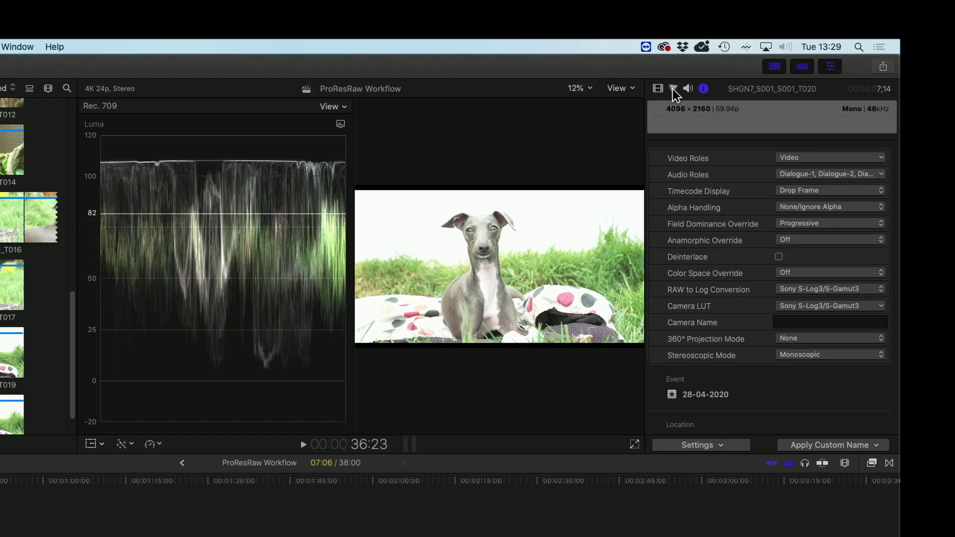
Add a Color Board correction to clip T020 from the Color inspector.
left_click(672, 88)
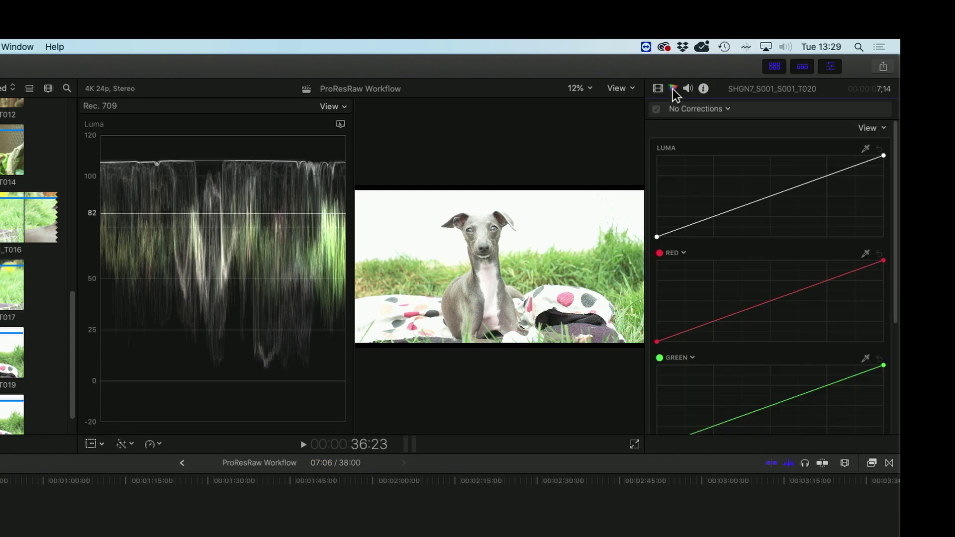
left_click(728, 109)
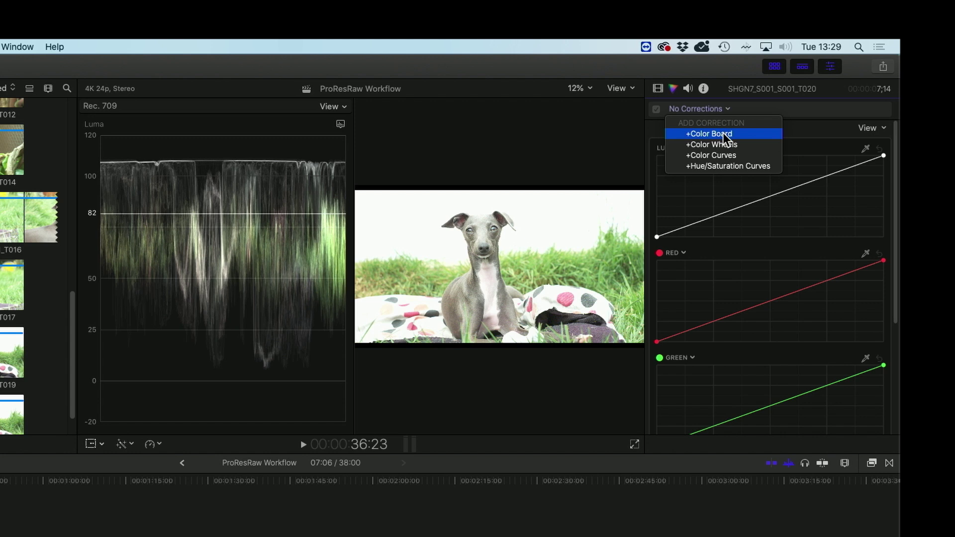
left_click(723, 133)
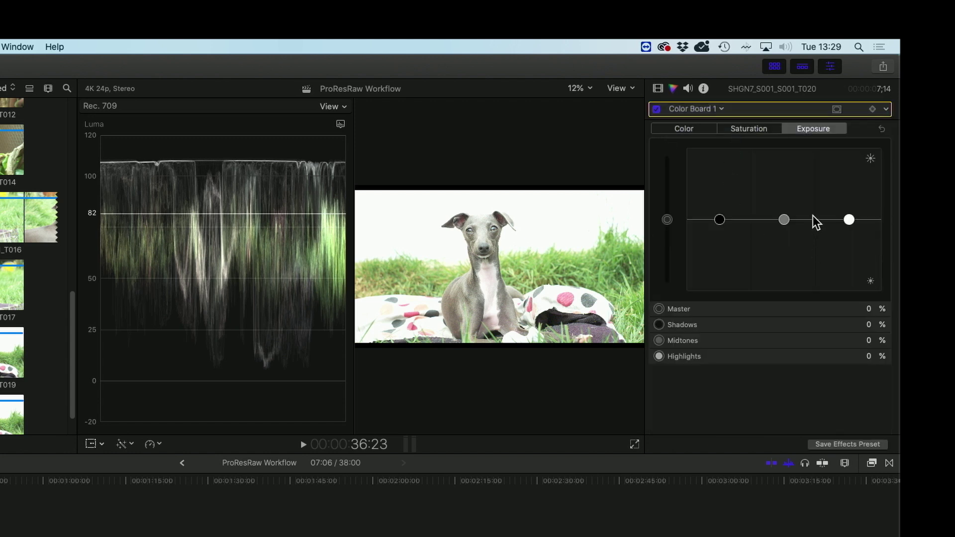
Try several Highlights exposure levels, then reset Highlights to 0%.
left_click_drag(849, 217, 854, 261)
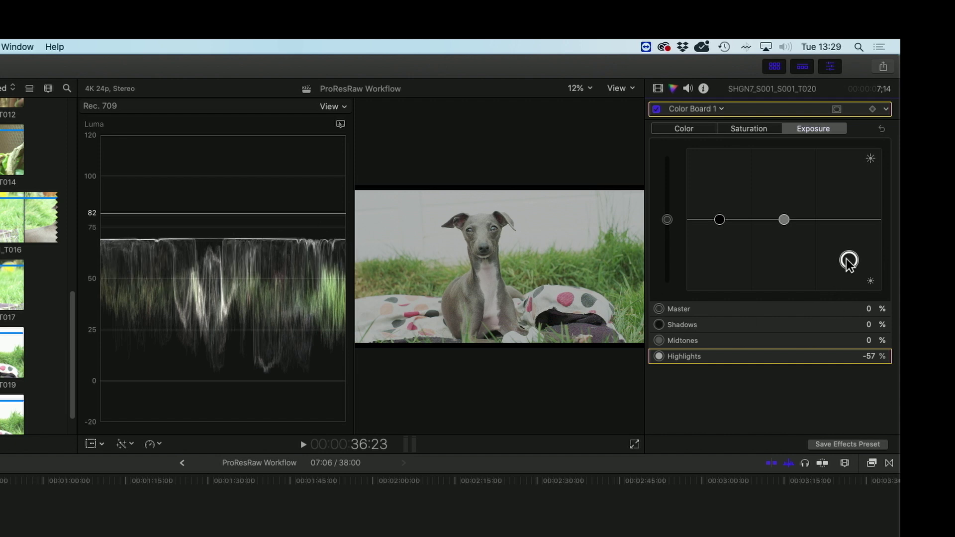
left_click_drag(849, 260, 848, 227)
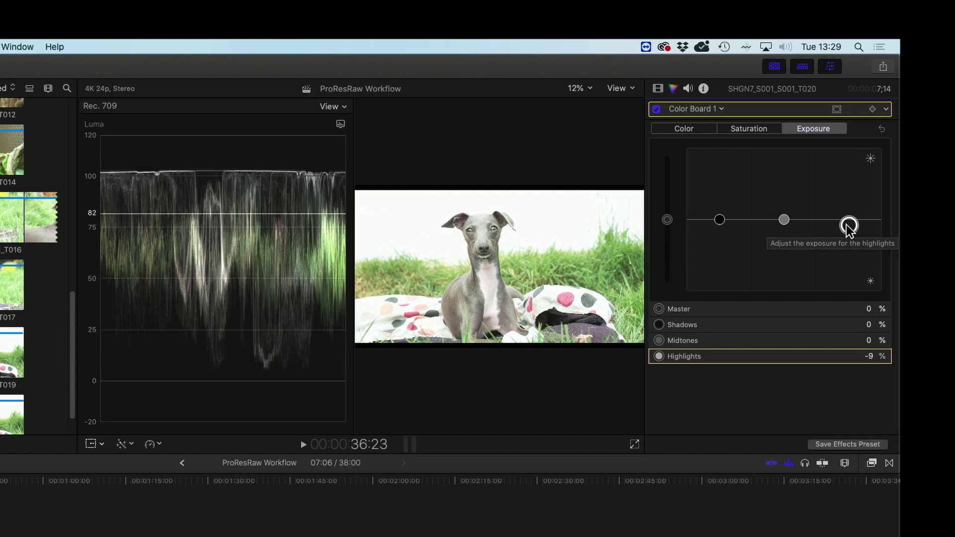
left_click_drag(849, 228, 849, 219)
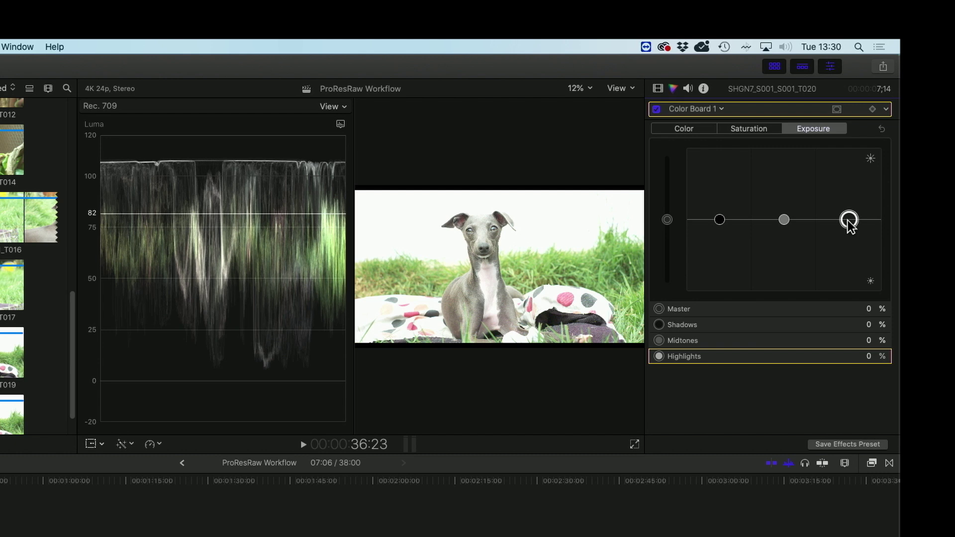
mouse_move(849, 220)
left_mouse_down()
mouse_move(850, 281)
mouse_move(848, 217)
left_mouse_up()
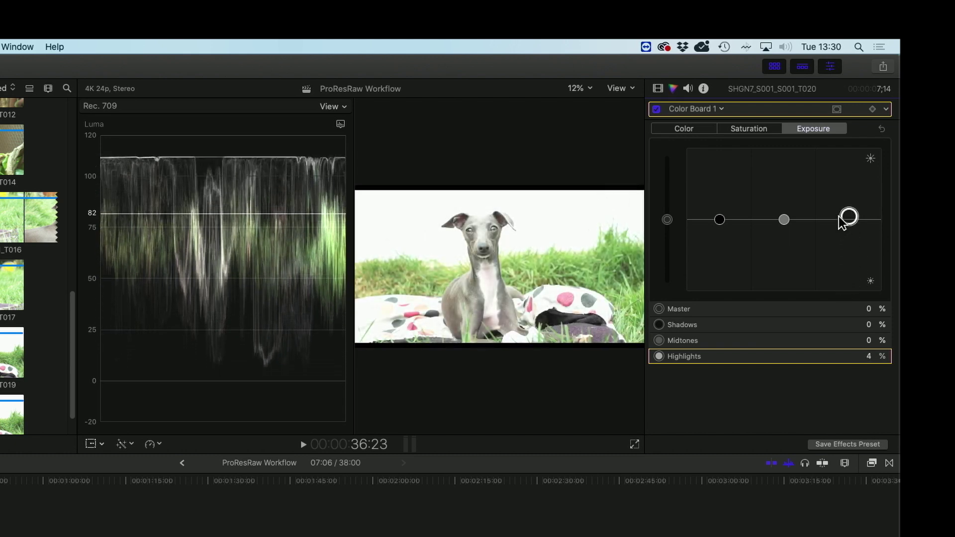
left_click(881, 129)
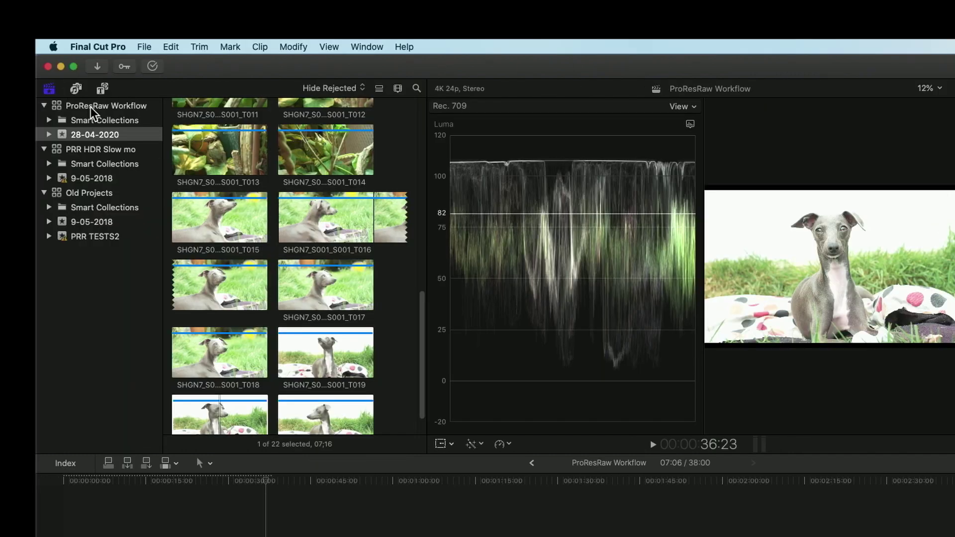
Change the ProResRaw Workflow library's colour processing to Wide Gamut HDR in Library Properties.
left_click(91, 107)
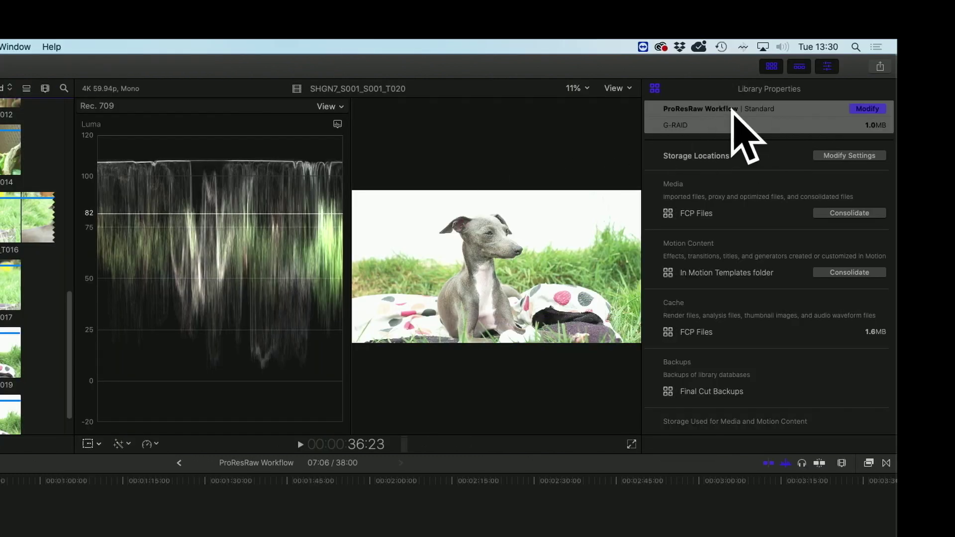
left_click(870, 111)
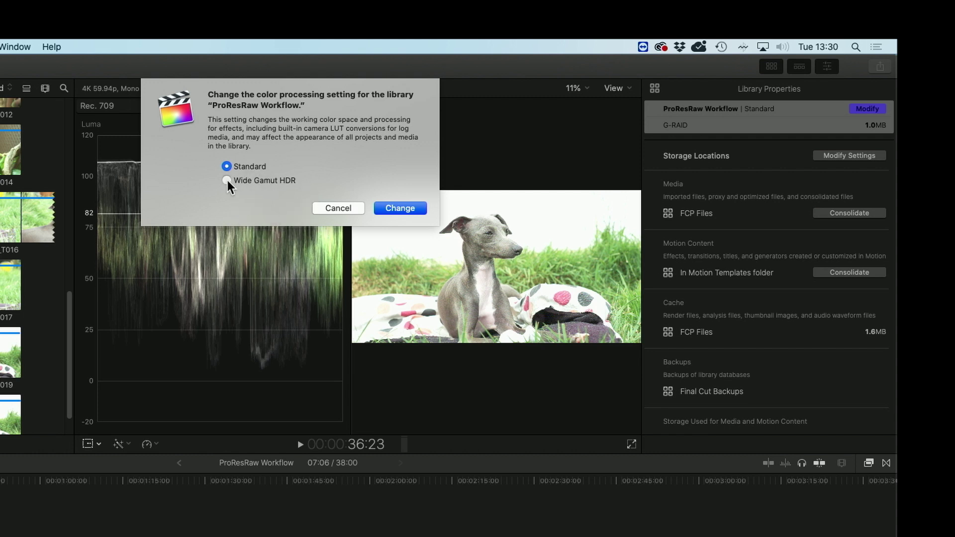
left_click(397, 207)
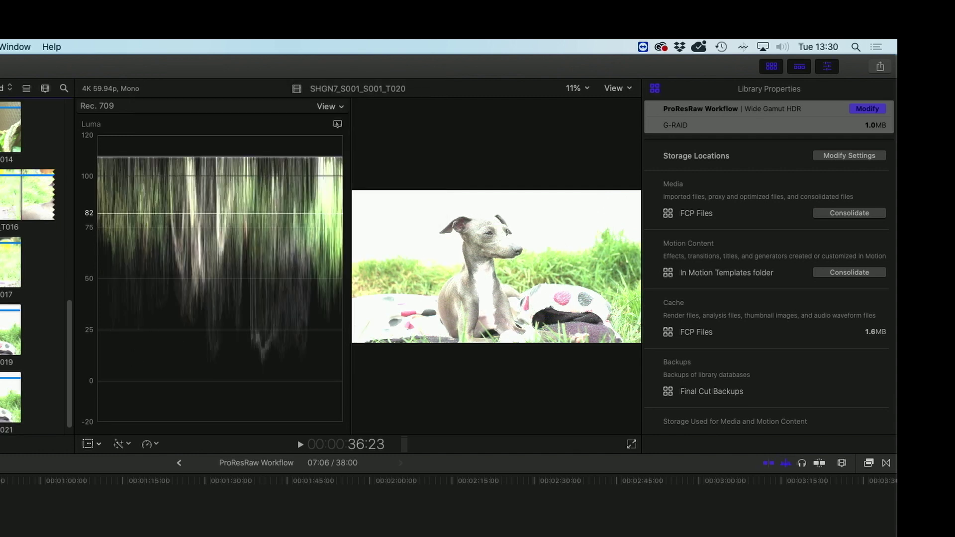
key("super+6")
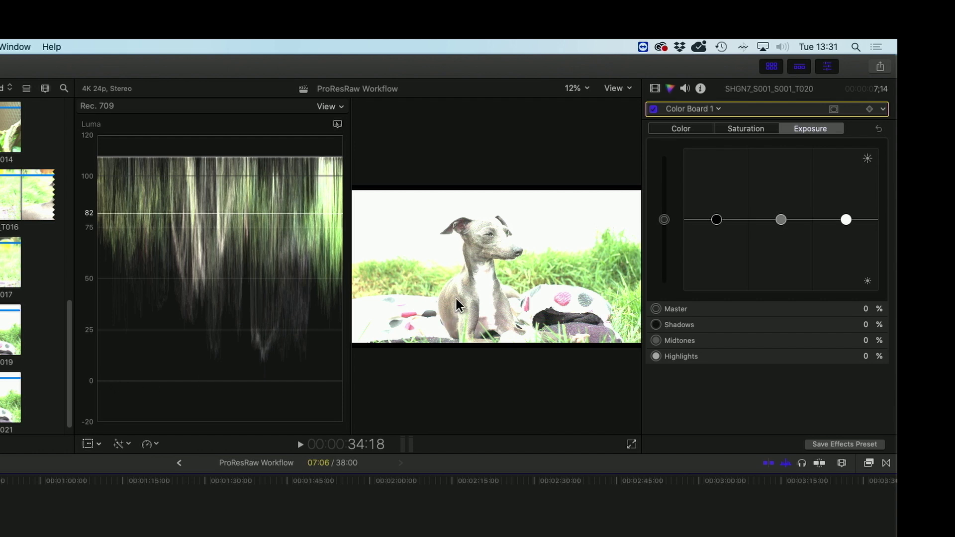
Preview the dog clip full screen, then pull its Highlights exposure down.
left_click(632, 444)
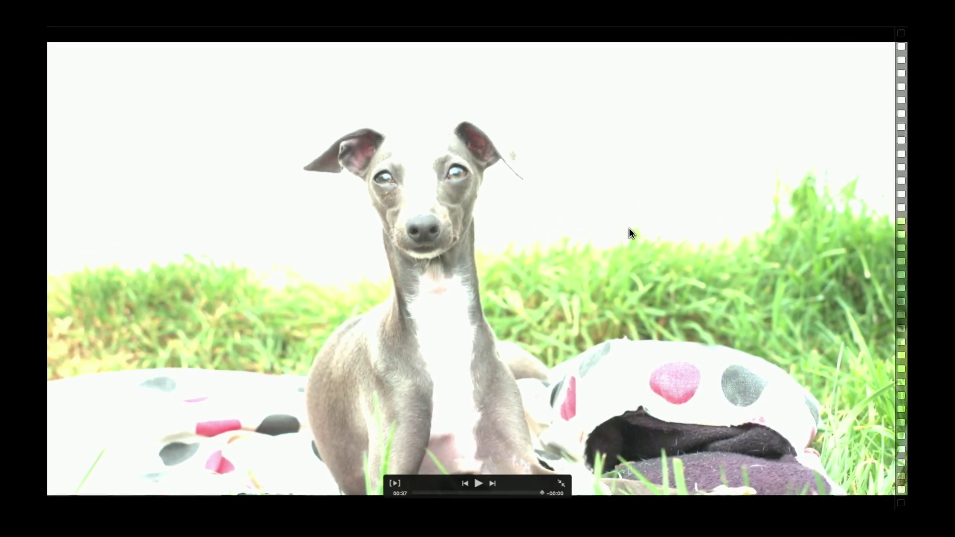
key("space")
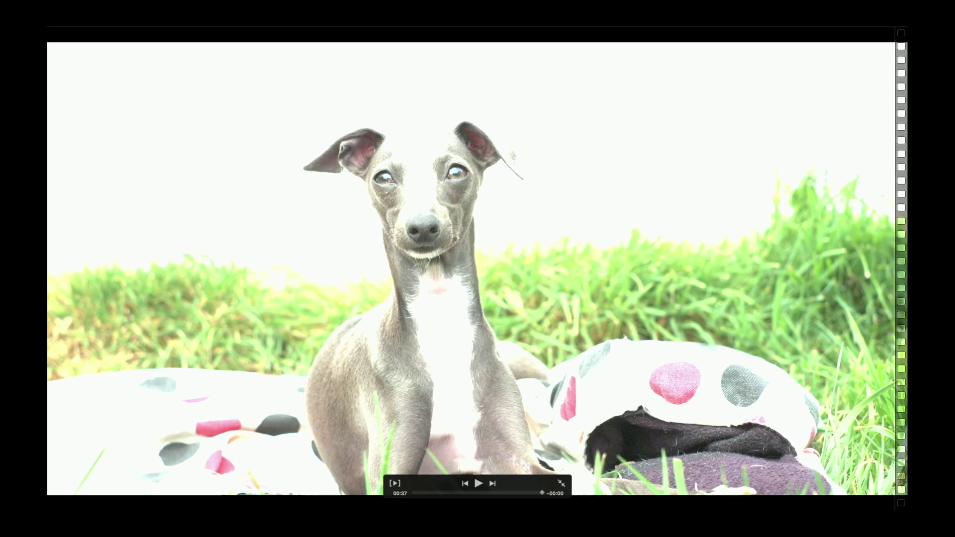
key("Escape")
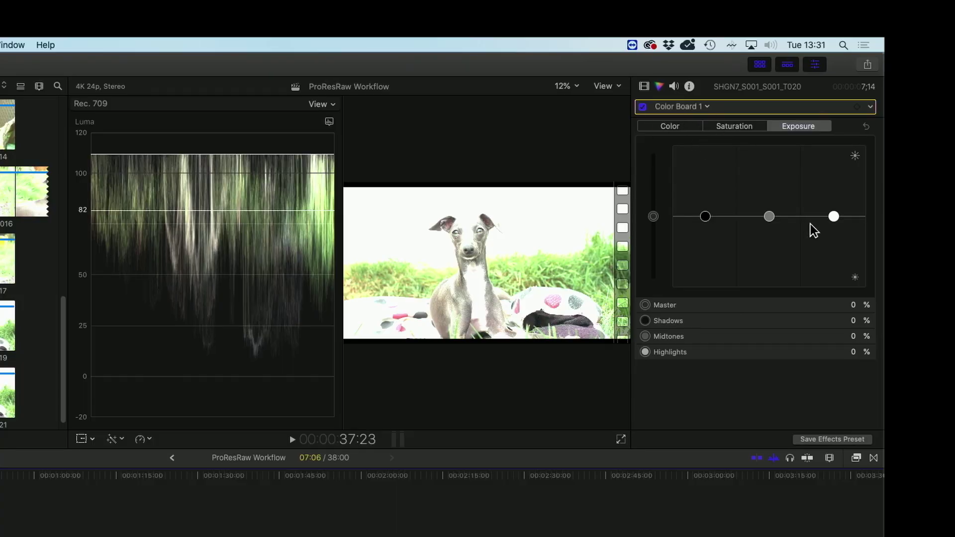
left_click_drag(834, 216, 834, 257)
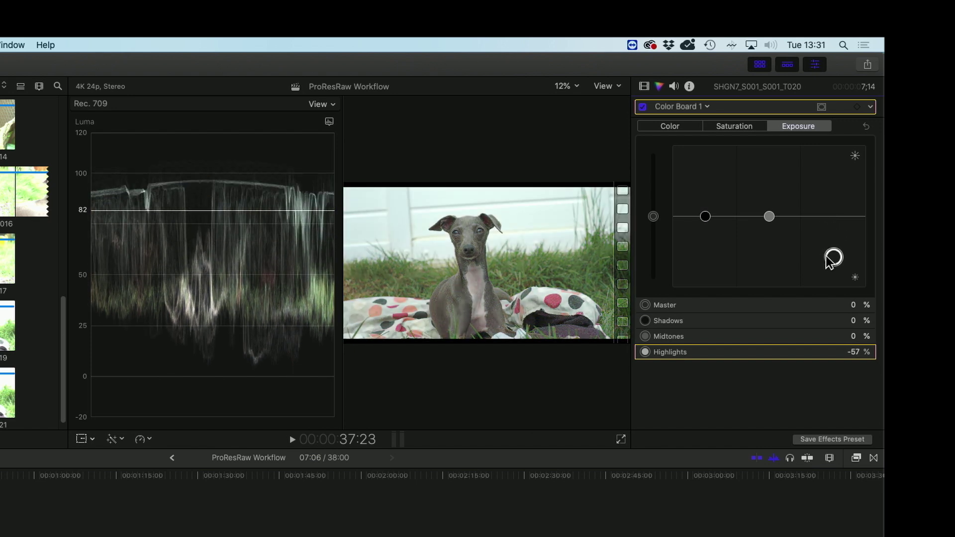
mouse_move(833, 257)
left_mouse_down()
mouse_move(832, 241)
mouse_move(833, 255)
left_mouse_up()
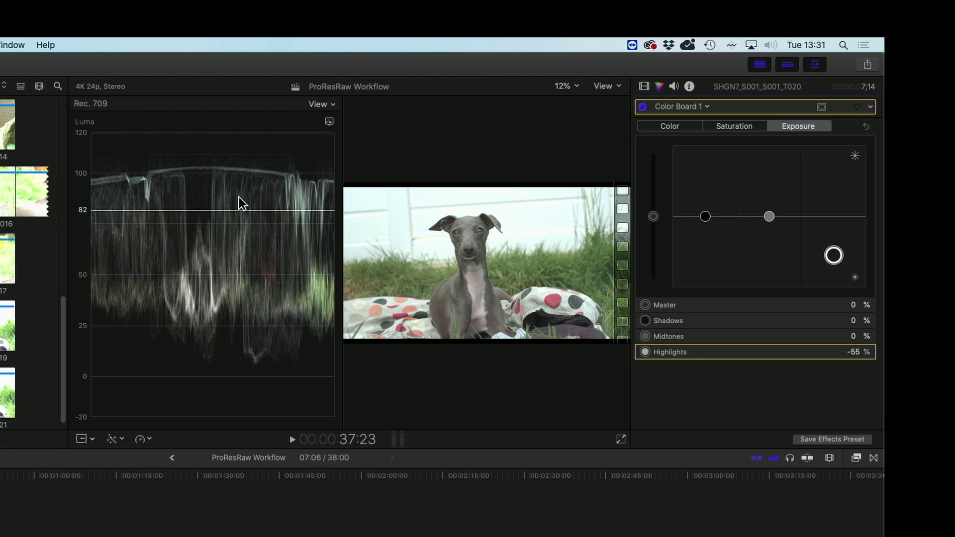
Darken Midtones to -22% and settle Highlights at -53% while previewing full screen.
left_click(620, 440)
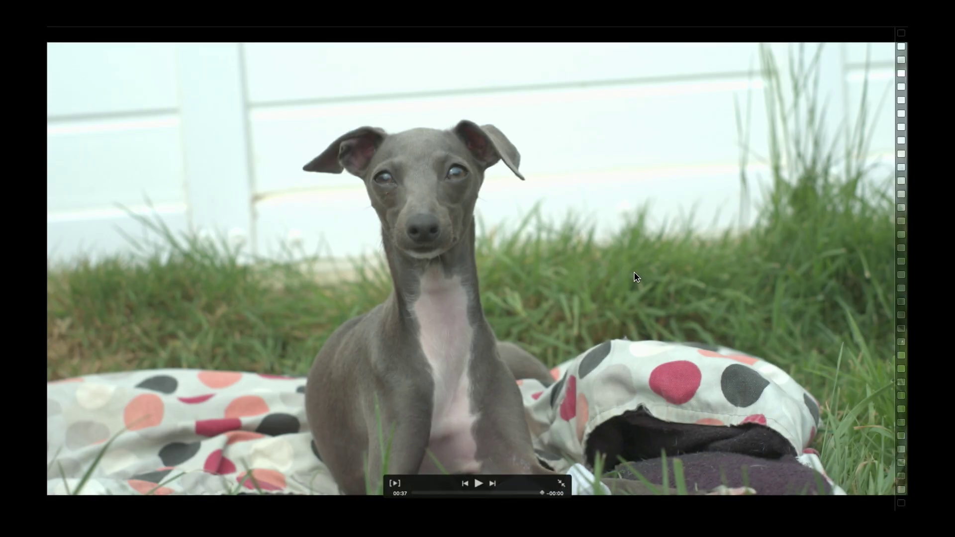
key("space")
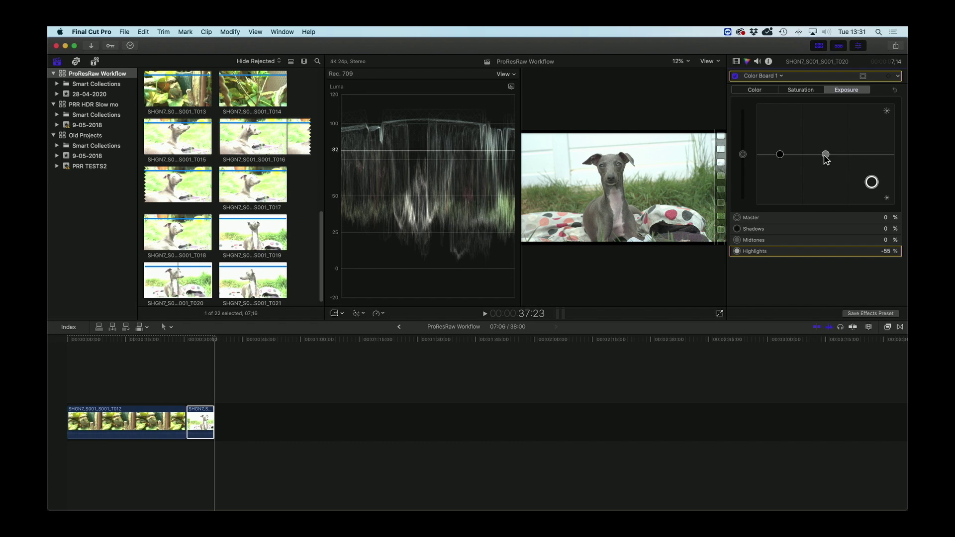
left_click_drag(826, 155, 825, 166)
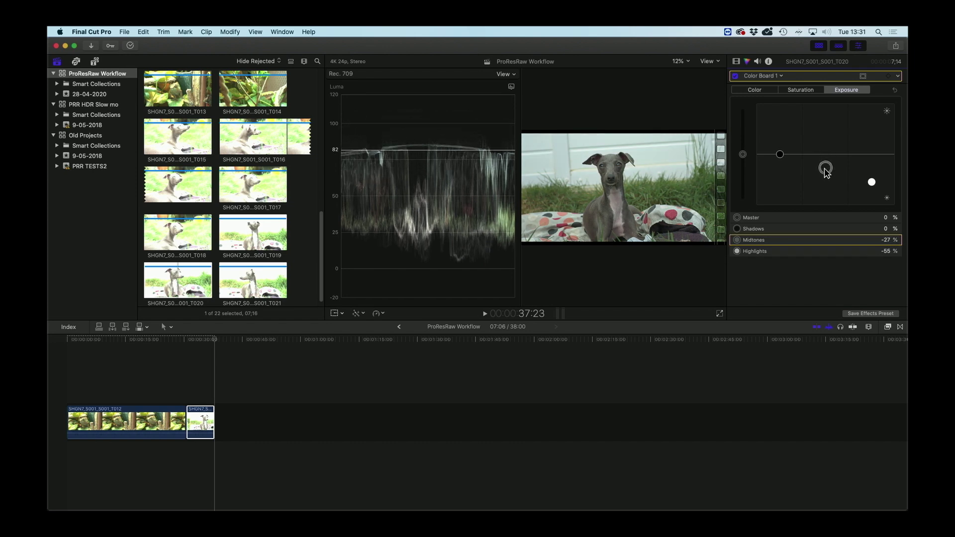
left_click_drag(871, 181, 871, 181)
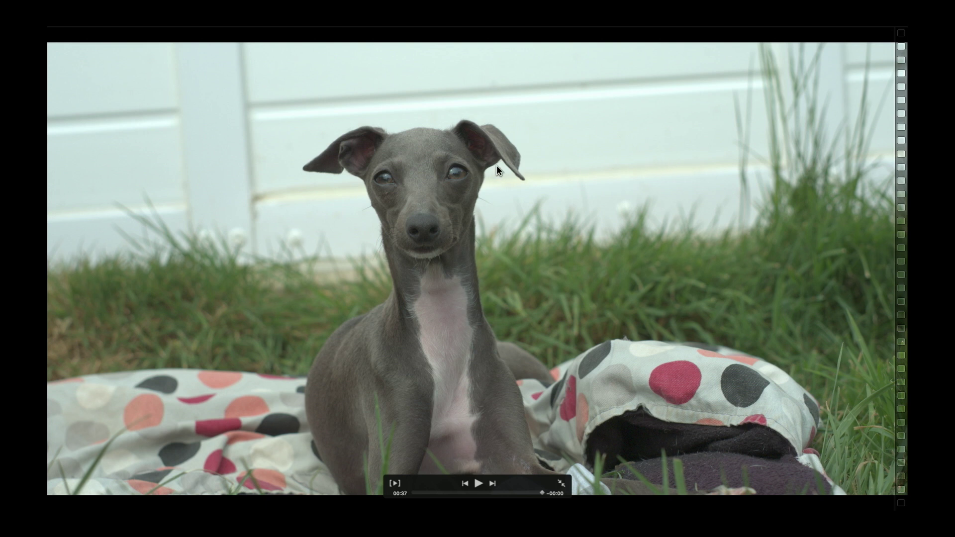
key("Escape")
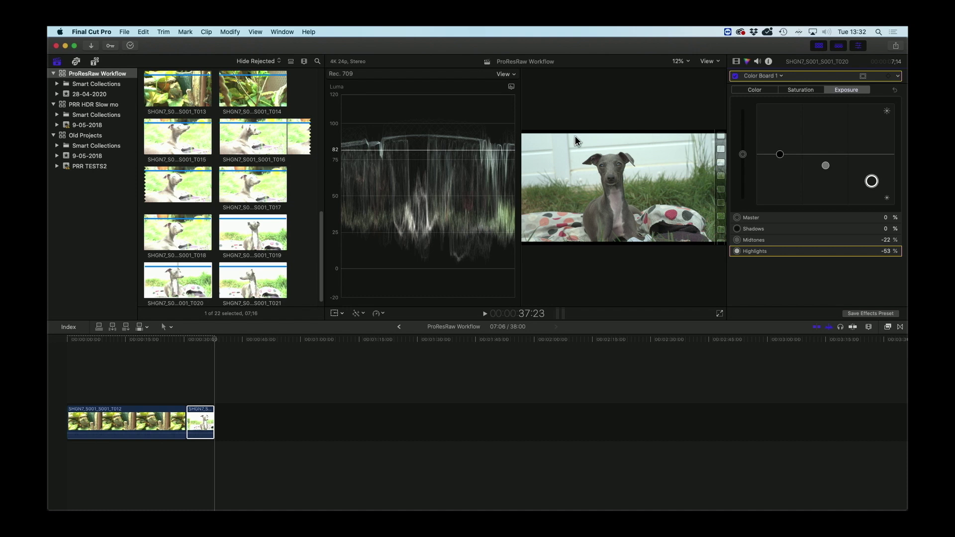
Reset the clip's exposure and switch the library's colour processing to Standard.
left_click(895, 90)
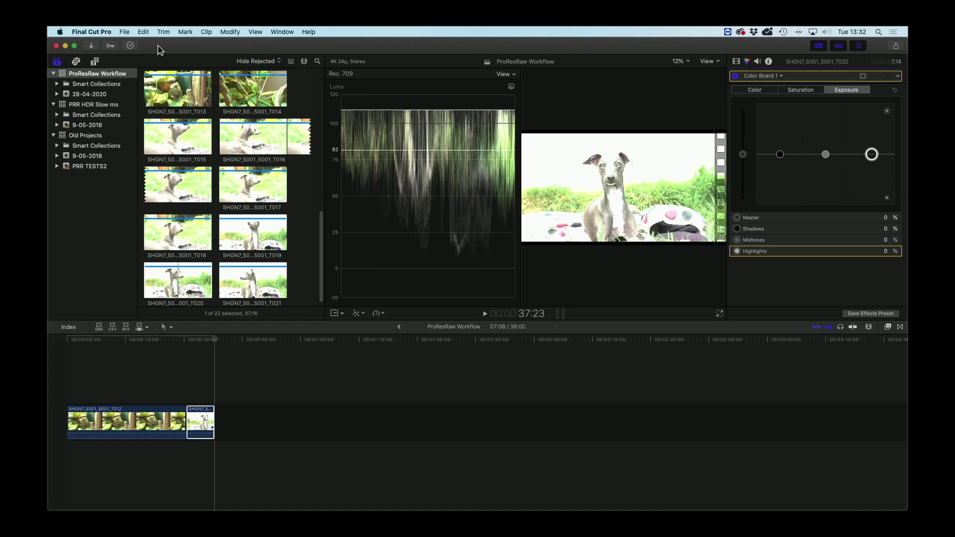
left_click(83, 74)
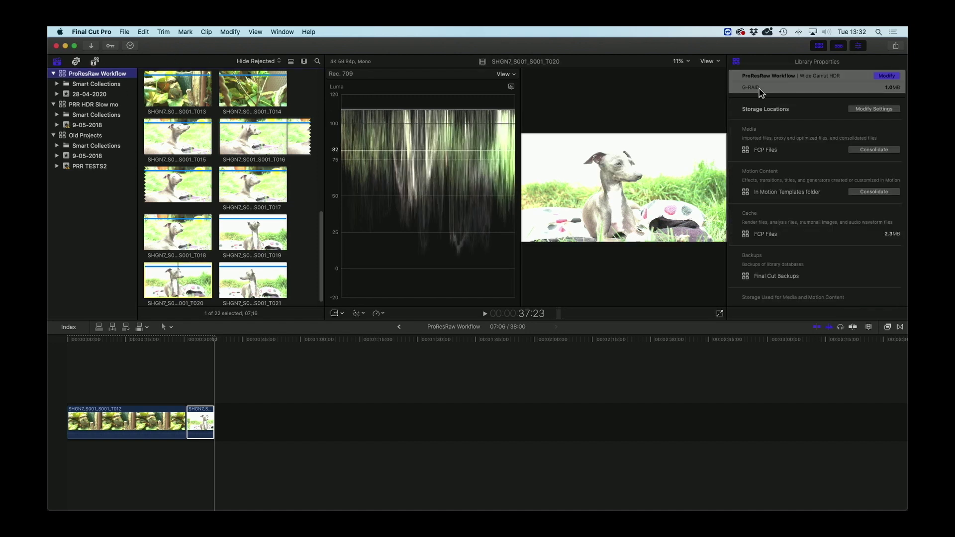
left_click(887, 76)
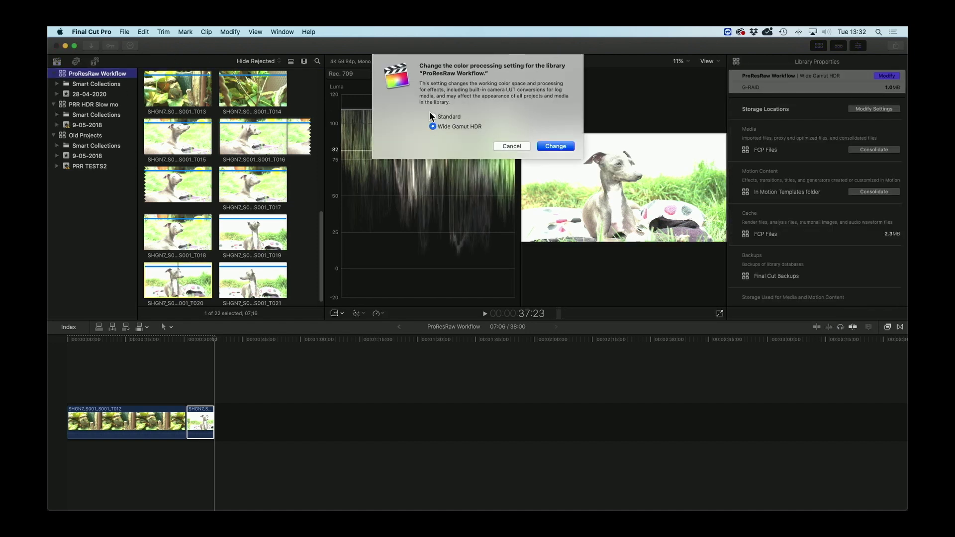
left_click(556, 146)
Try various Highlights and Midtones exposure values on the dog clip, then reset them to zero.
key("super+6")
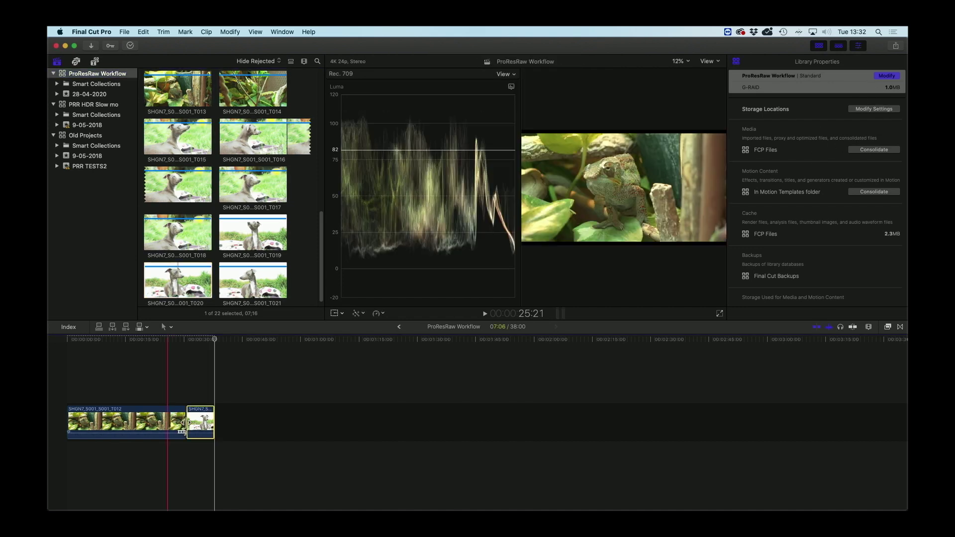
left_click_drag(871, 158, 871, 179)
left_click_drag(826, 156, 829, 193)
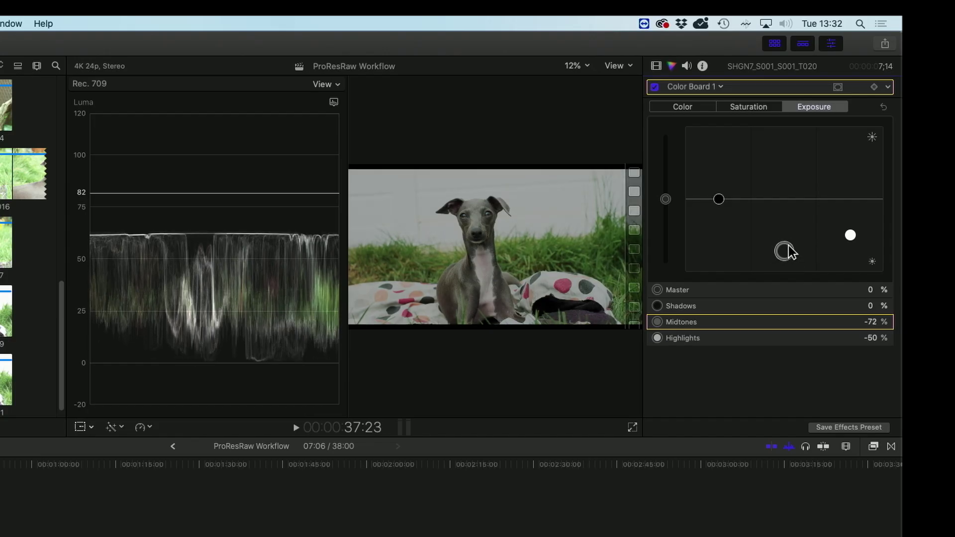
mouse_move(787, 249)
left_mouse_down()
mouse_move(786, 267)
mouse_move(786, 251)
left_mouse_up()
mouse_move(848, 241)
left_mouse_down()
mouse_move(850, 252)
mouse_move(850, 231)
left_mouse_up()
left_click(788, 253)
left_click_drag(788, 253, 784, 222)
mouse_move(849, 232)
left_mouse_down()
mouse_move(851, 249)
mouse_move(850, 229)
left_mouse_up()
left_click_drag(783, 222, 783, 208)
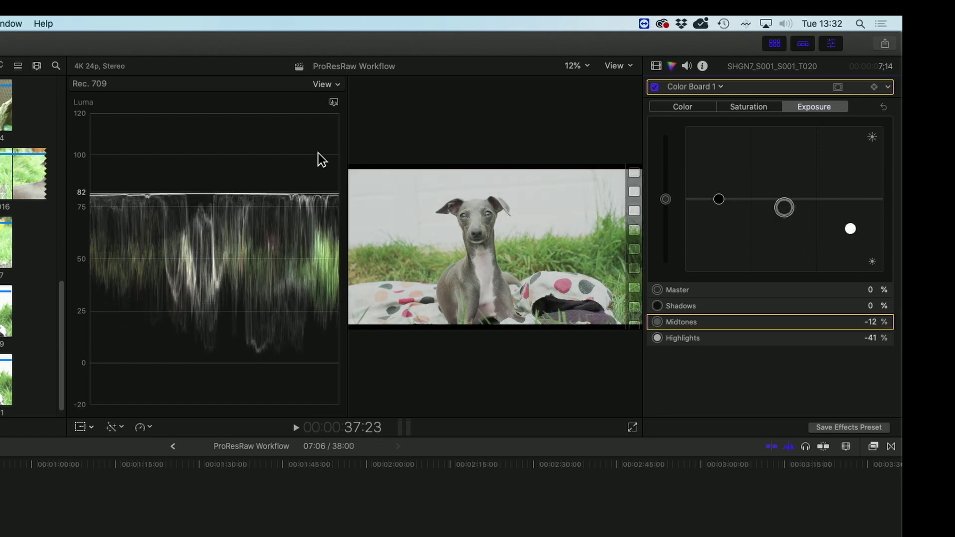
left_click(883, 108)
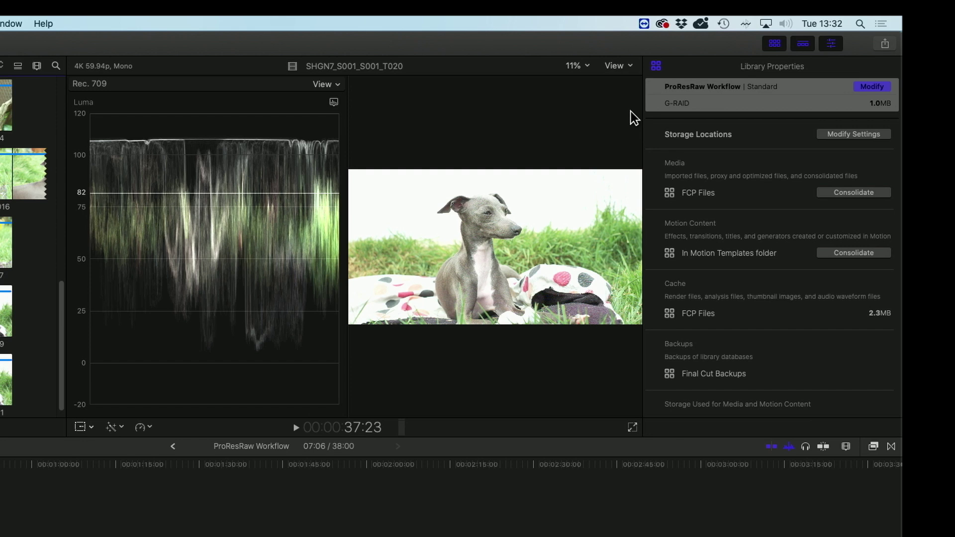
Switch the library back to Wide Gamut HDR and show the dog clip's properties.
left_click(871, 88)
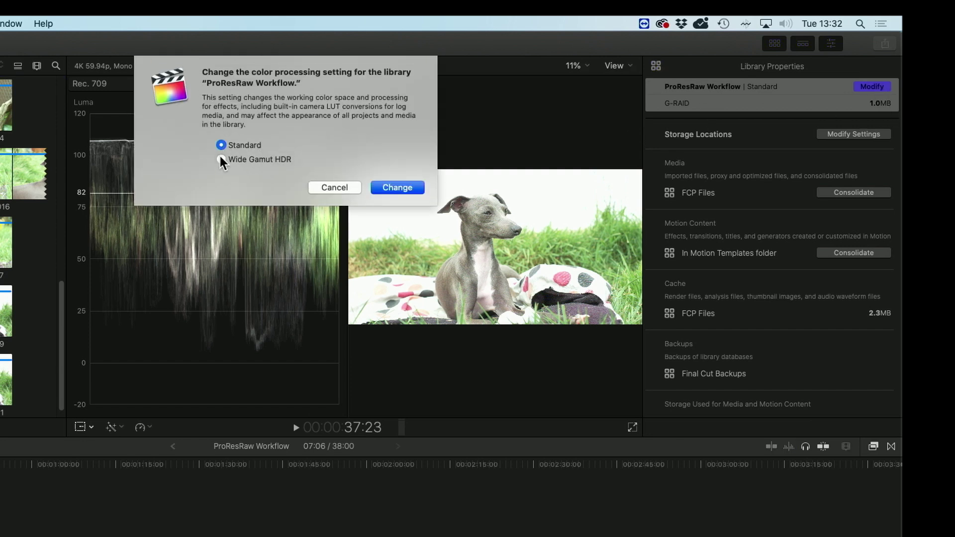
left_click(396, 188)
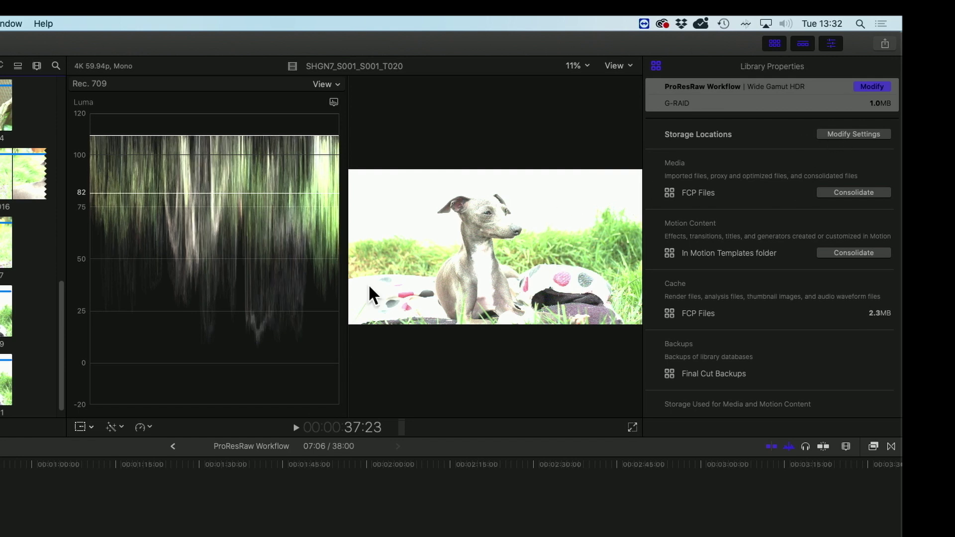
left_click(508, 261)
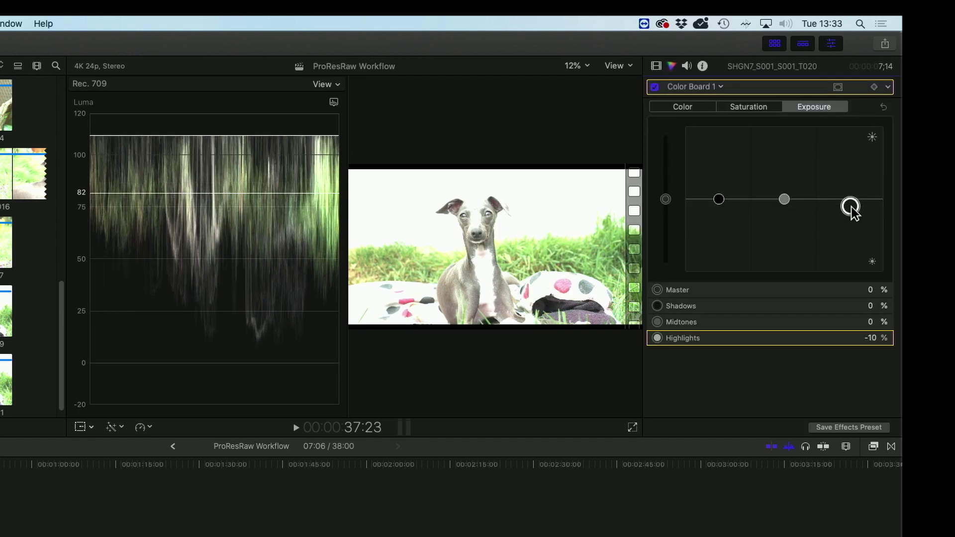
Lower the clip's exposure: Highlights about -58%, Midtones -7%, Shadows about -8%.
left_click_drag(850, 208, 850, 242)
left_click(784, 199)
left_click_drag(784, 199, 783, 204)
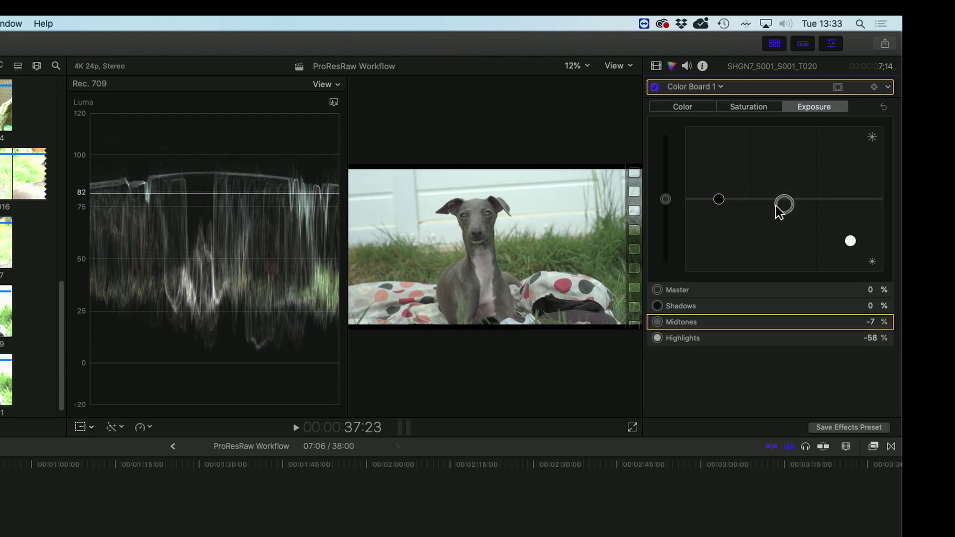
left_click_drag(718, 200, 729, 219)
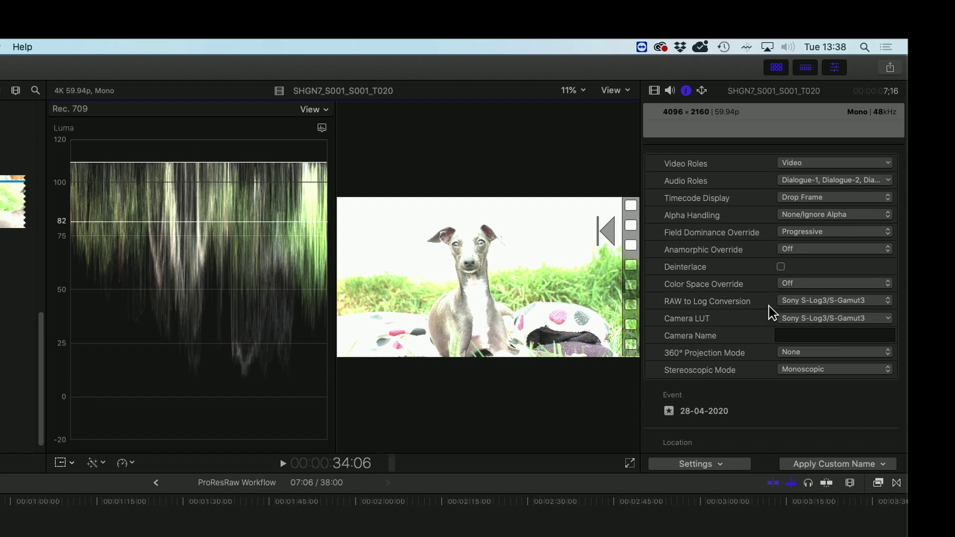
Set RAW to Log Conversion to Sony S-Log3/S-Gamut3.Cine and begin adding a custom camera LUT.
left_click(890, 302)
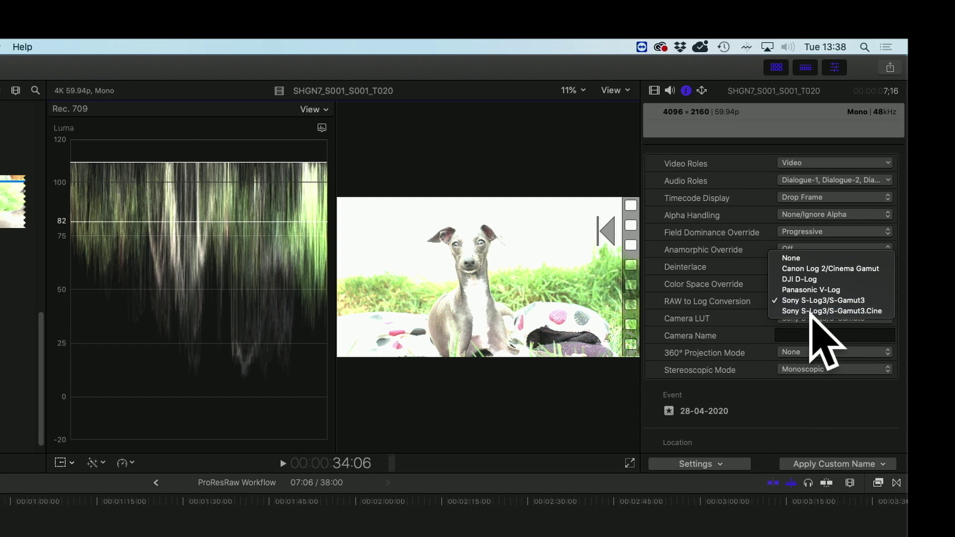
left_click(856, 313)
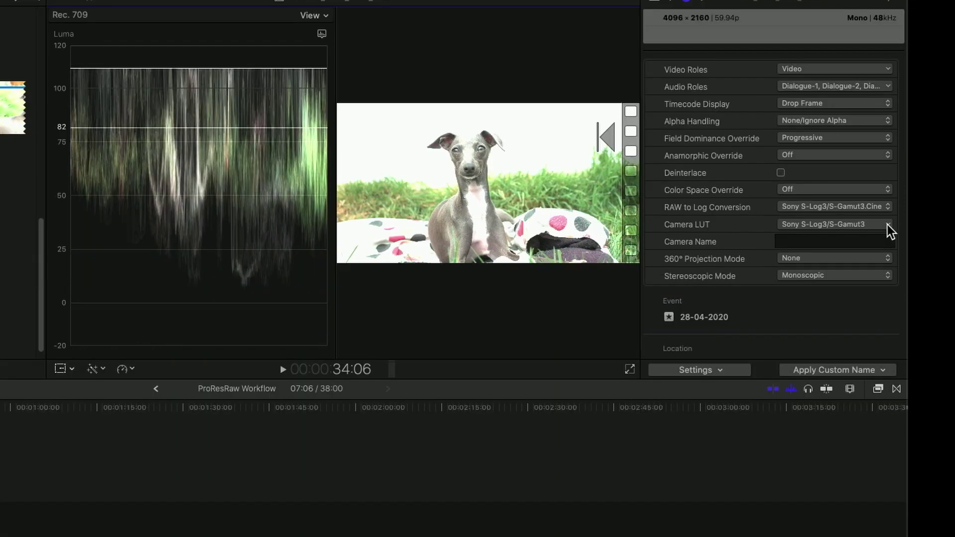
left_click(887, 225)
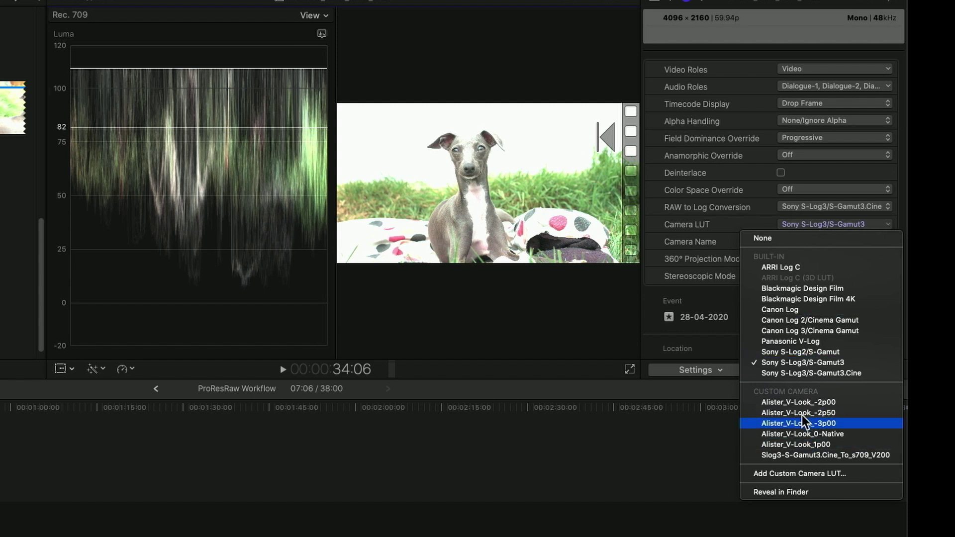
left_click(783, 473)
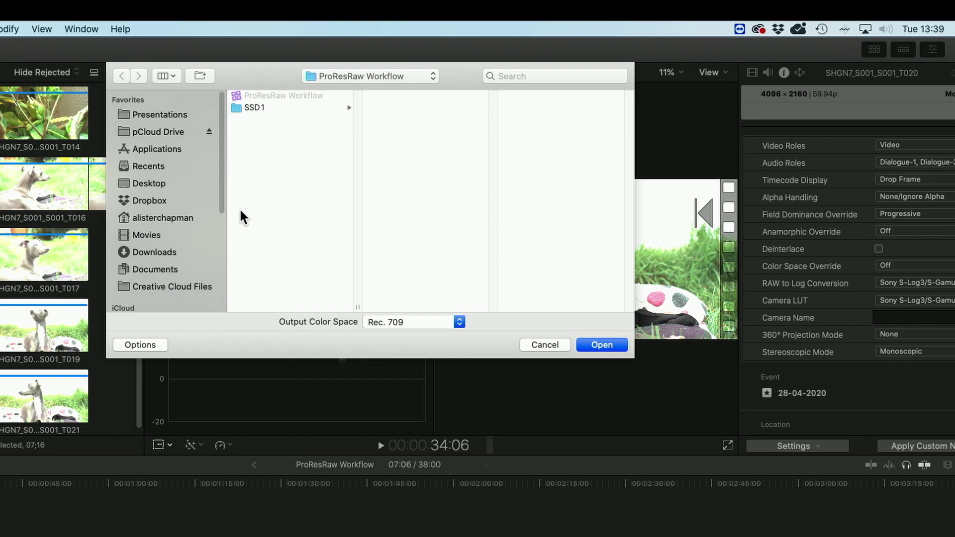
Cancel the LUT file browser and apply the custom V-Look -2p50 camera LUT to the dog clip.
mouse_move(219, 192)
left_mouse_down()
mouse_move(225, 226)
mouse_move(227, 208)
left_mouse_up()
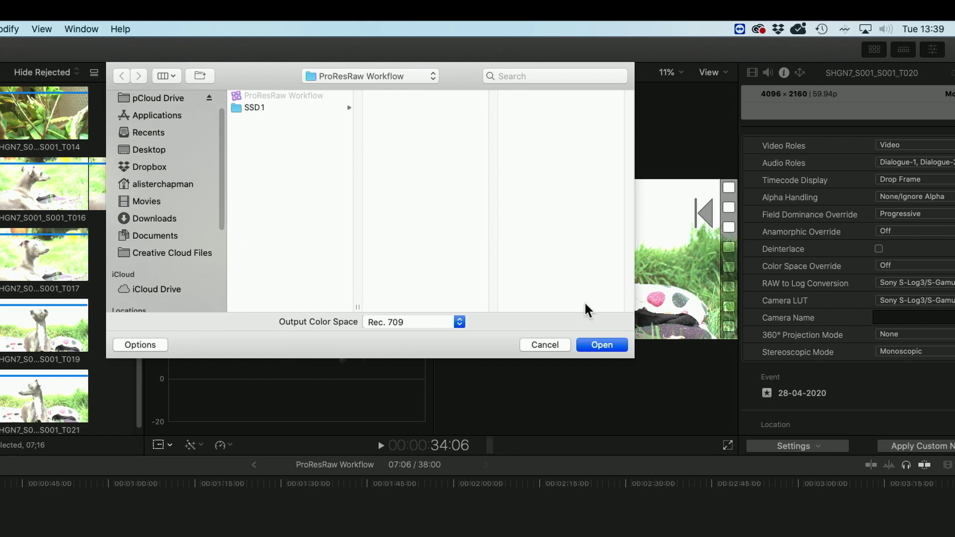
left_click(545, 344)
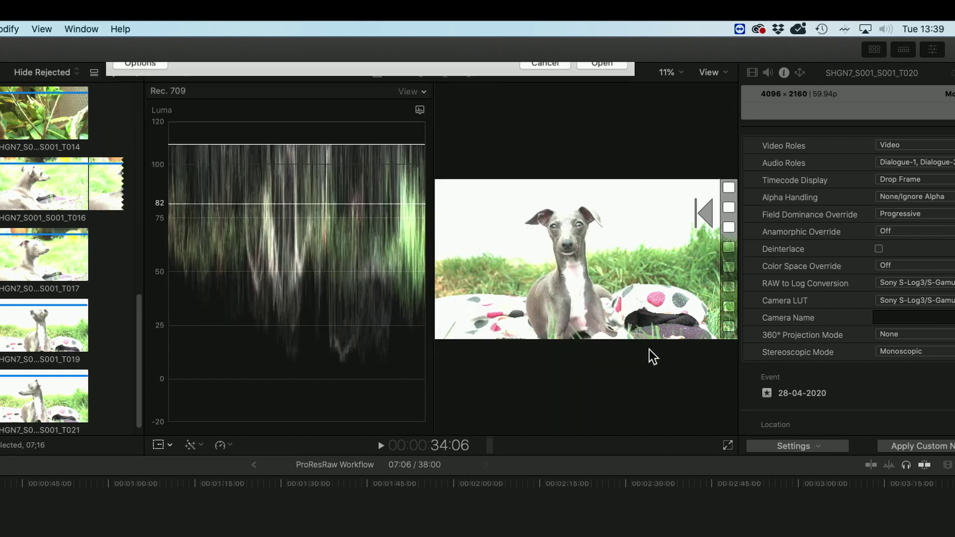
left_click(944, 301)
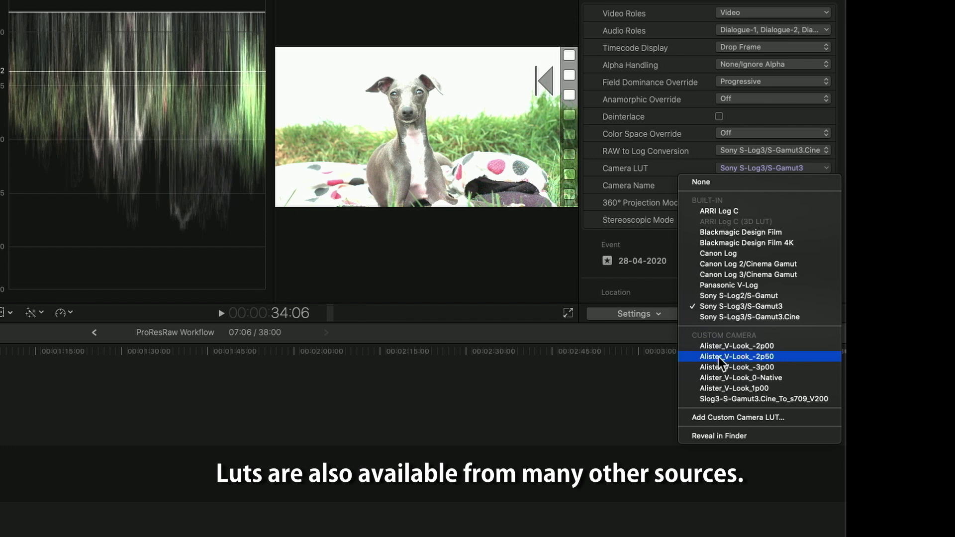
left_click(738, 357)
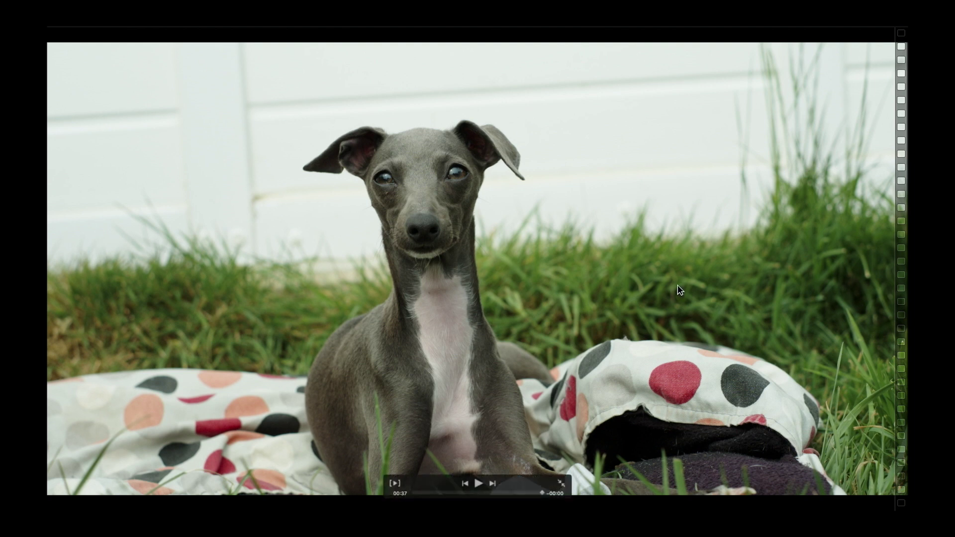
key("Escape")
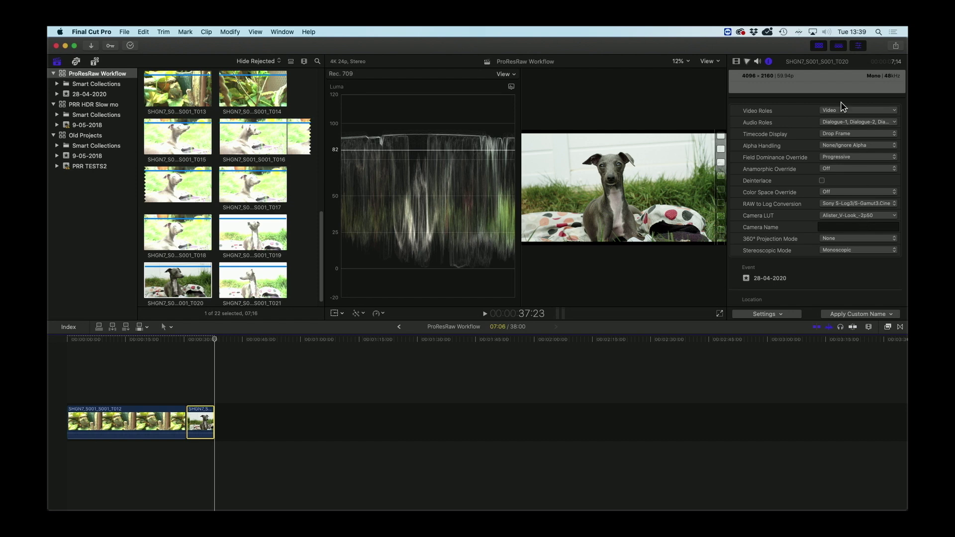
left_click(83, 75)
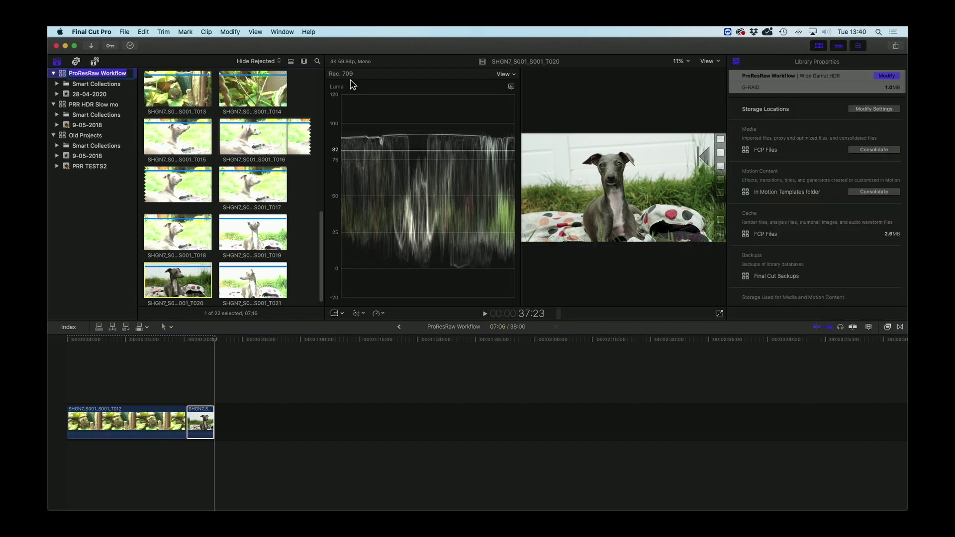
Switch the library's colour processing to Standard.
left_click(887, 76)
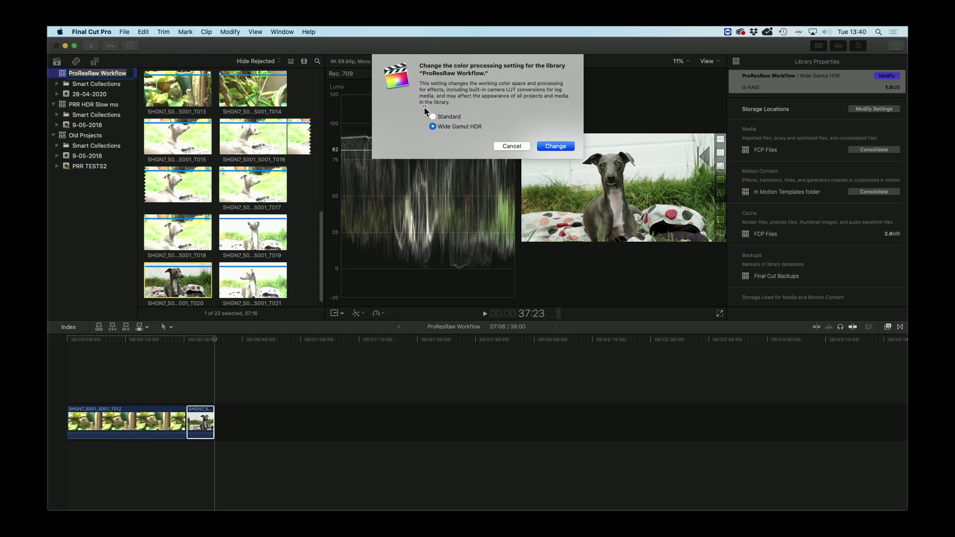
left_click(433, 116)
key("Return")
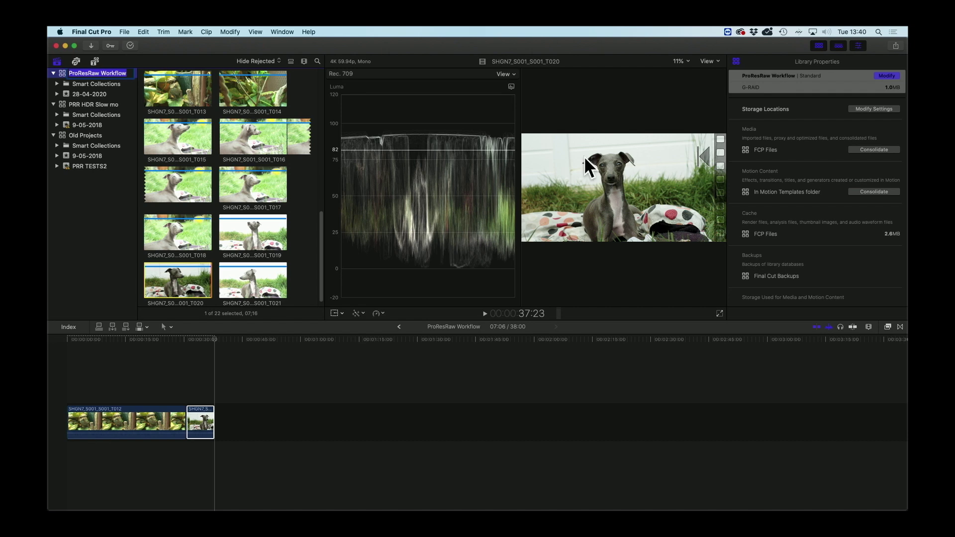
Switch it back to Wide Gamut HDR and show the dog clip's info settings.
left_click(887, 76)
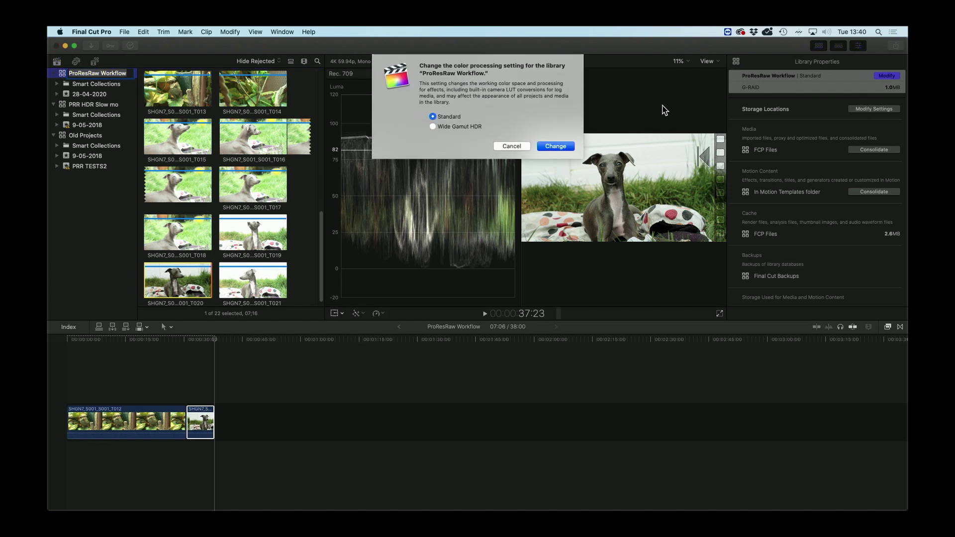
left_click(433, 127)
key("Return")
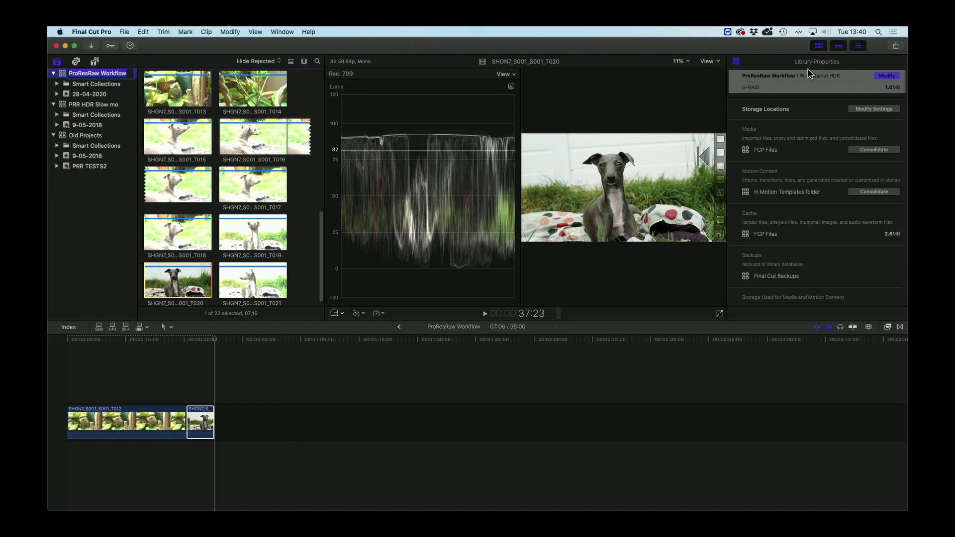
left_click(639, 190)
Set Camera LUT to Sony S-Log3/S-Gamut3.Cine and lower exposure: Highlights -59%, Midtones -25%, Shadows -7%.
left_click(895, 213)
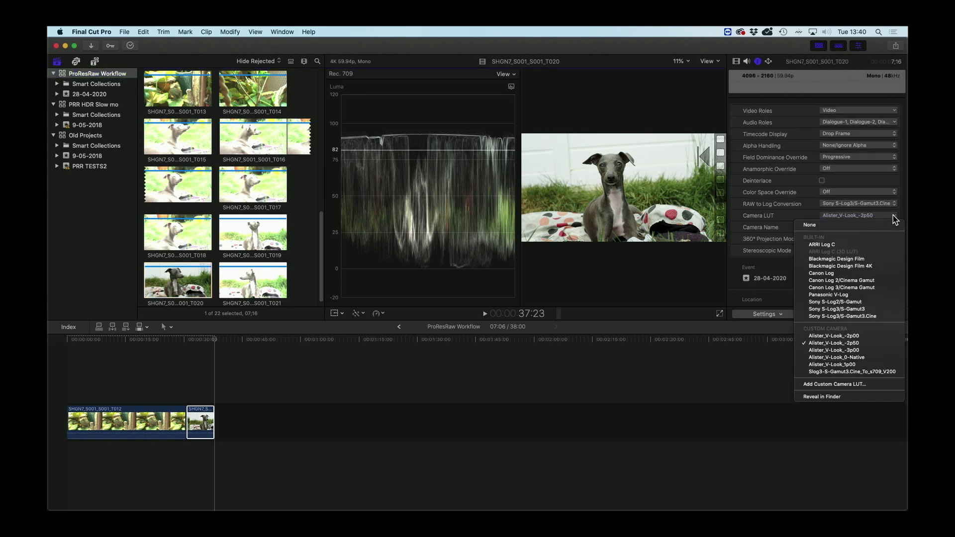
left_click(876, 317)
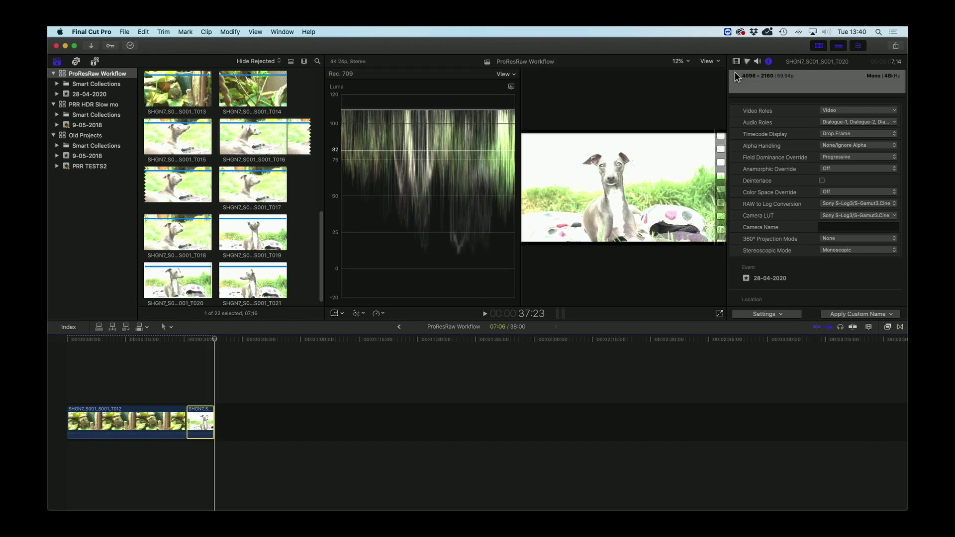
key("super+6")
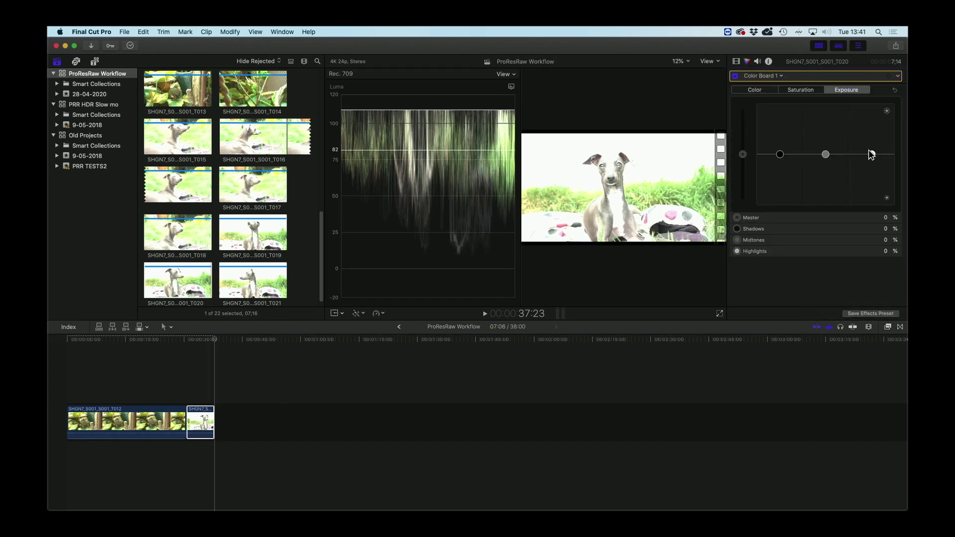
left_click_drag(871, 154, 871, 184)
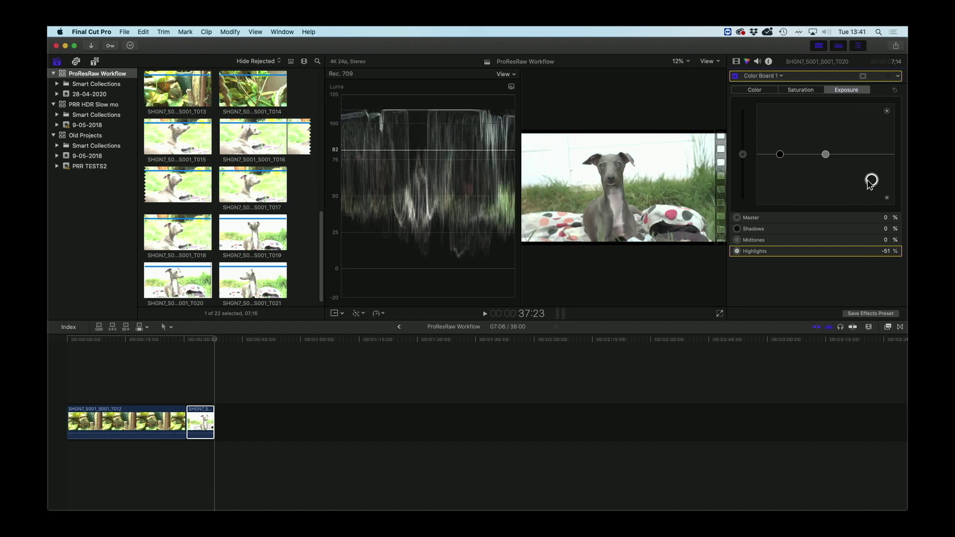
left_click_drag(825, 154, 782, 159)
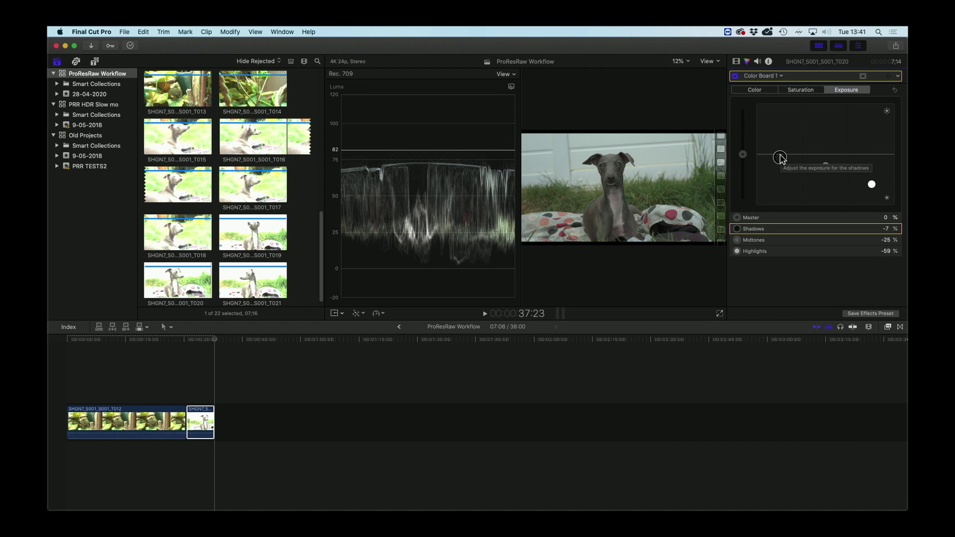